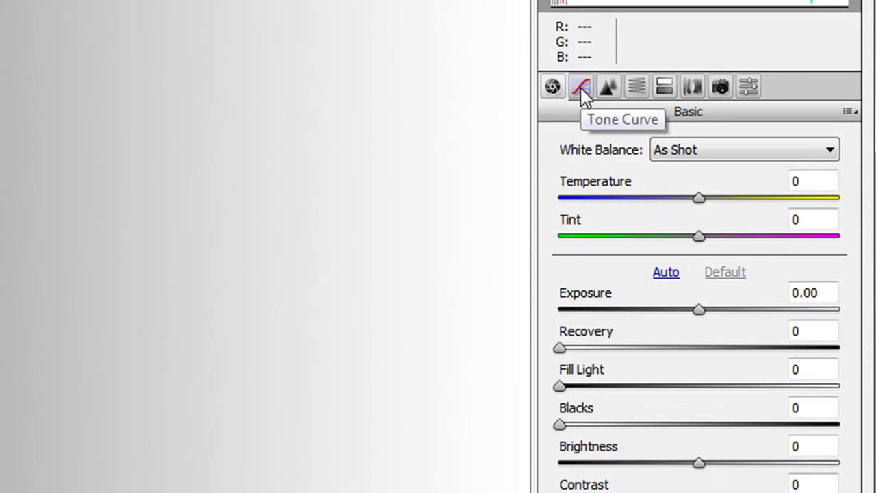
Step: Open the Tone Curve settings and compare the Point and Parametric curve modes, ending on Parametric
{"action": "left_click", "coordinate": [580, 87]}
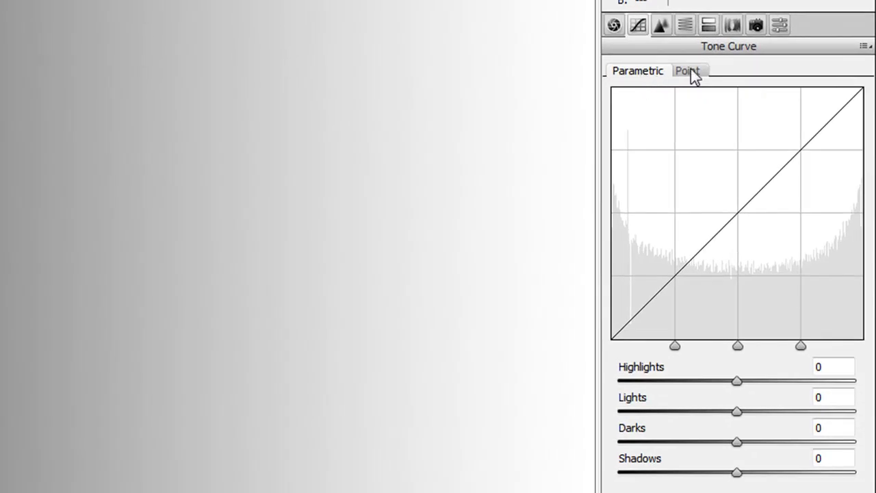
{"action": "left_click", "coordinate": [691, 69]}
{"action": "left_click", "coordinate": [648, 70]}
{"action": "left_click", "coordinate": [702, 73]}
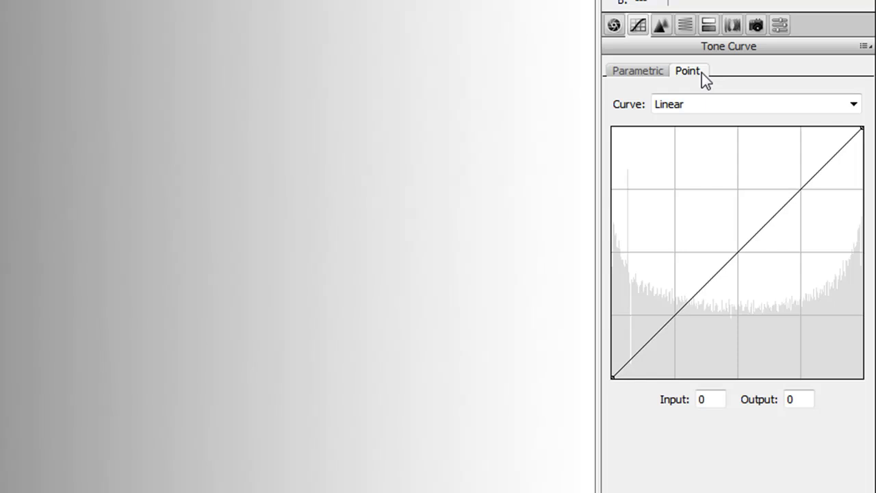
{"action": "left_click", "coordinate": [650, 71]}
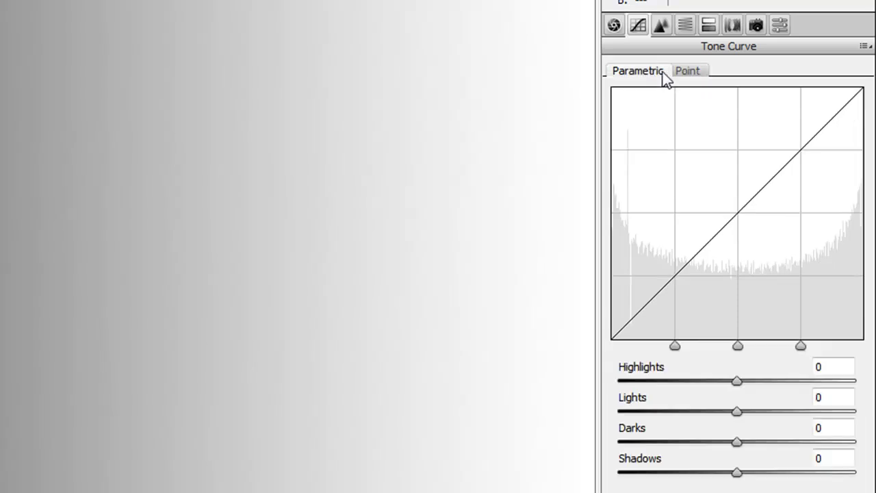
{"action": "left_click", "coordinate": [694, 74]}
{"action": "left_click", "coordinate": [647, 70]}
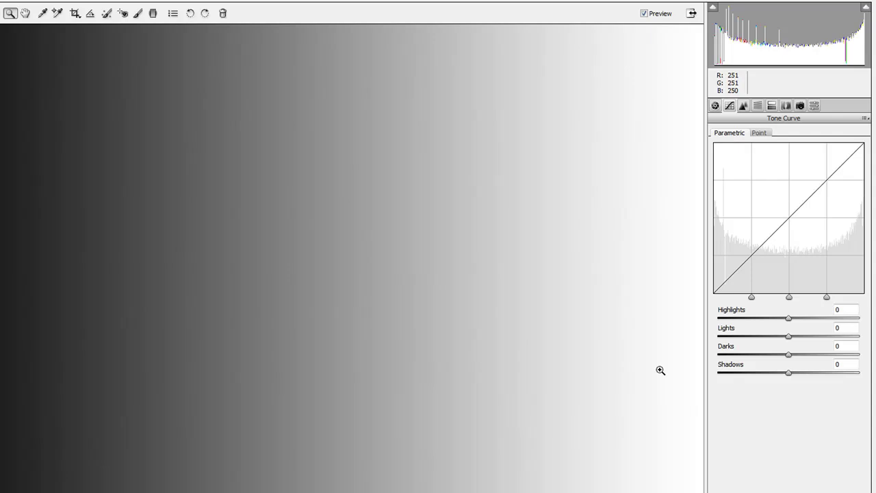
Step: Test the parametric Highlights adjustment on the gradient at +64 and -100, and reset it to 0
{"action": "left_click", "coordinate": [69, 489]}
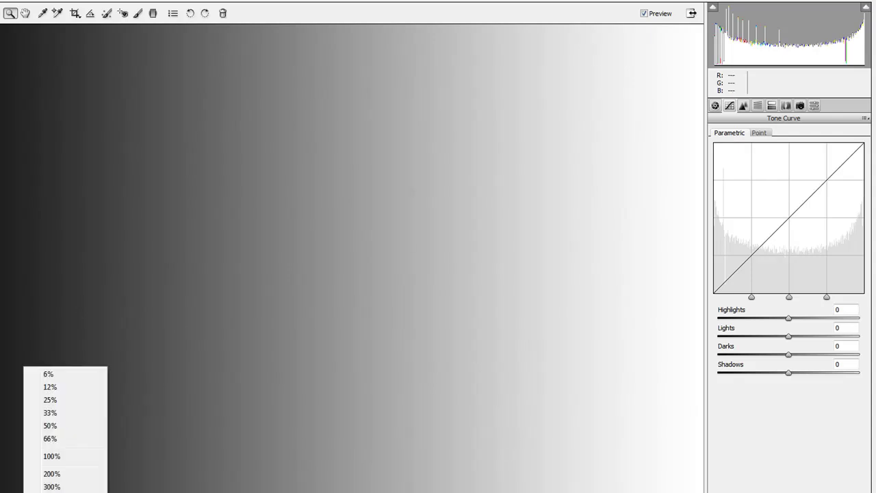
{"action": "left_click", "coordinate": [62, 458]}
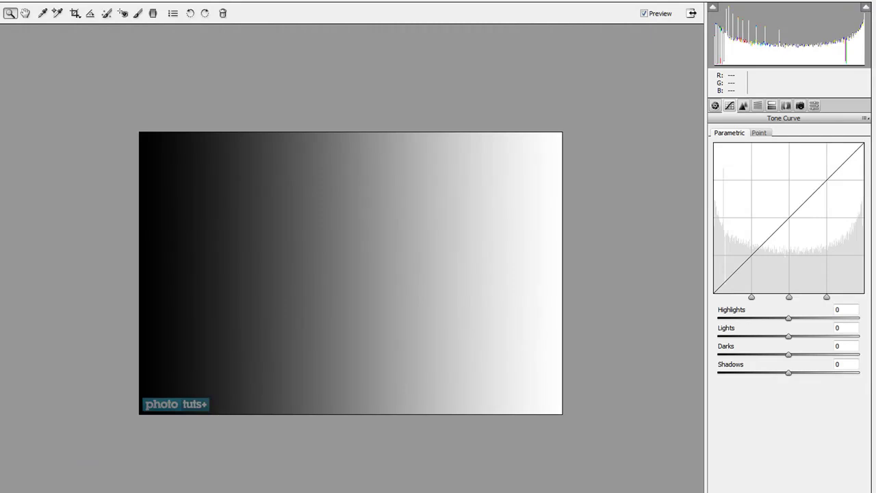
{"action": "left_click", "coordinate": [334, 244]}
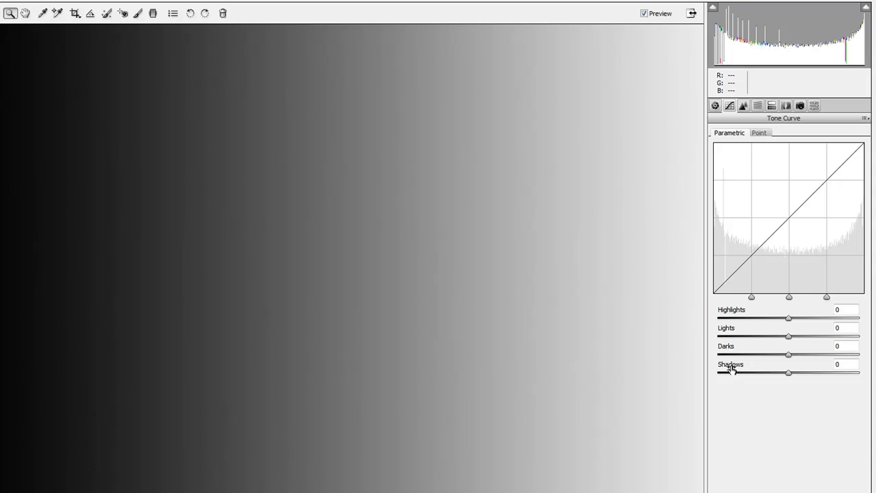
{"action": "left_click", "coordinate": [791, 320]}
{"action": "left_click_drag", "start_coordinate": [790, 321], "coordinate": [836, 328]}
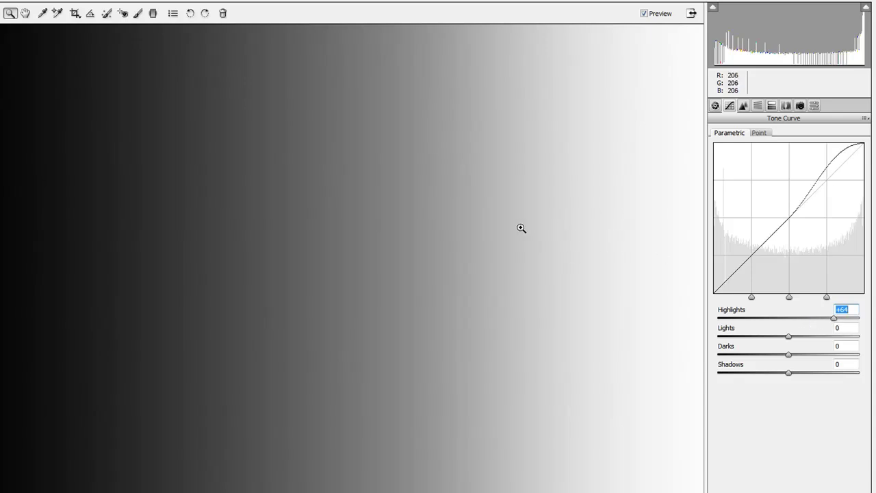
{"action": "left_click_drag", "start_coordinate": [834, 319], "coordinate": [719, 326]}
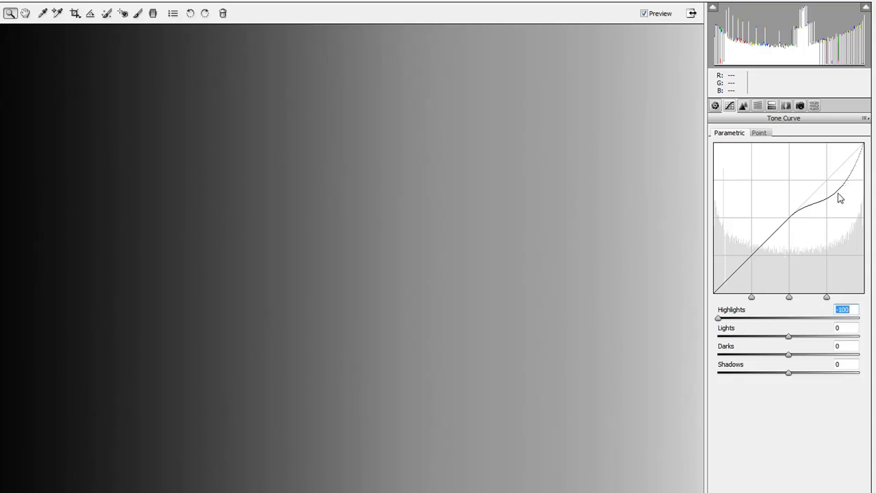
{"action": "double_click", "coordinate": [719, 318]}
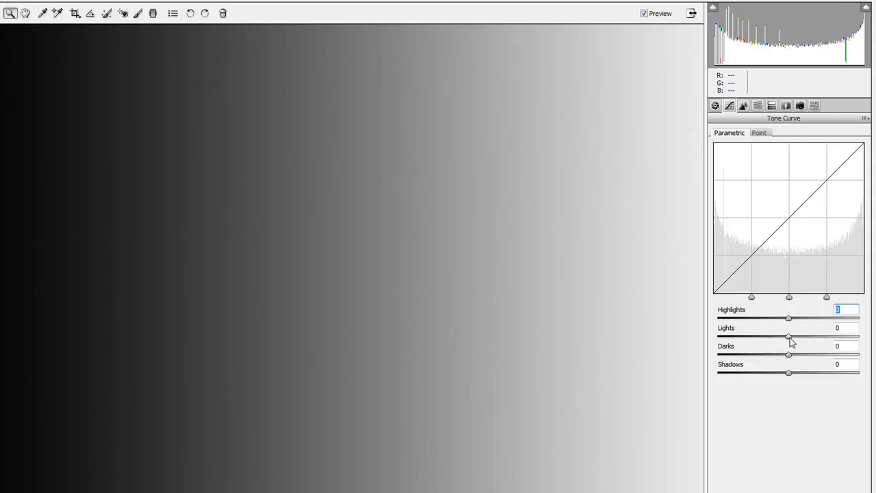
Step: Test the parametric Lights adjustment by lowering it slightly and raising it to +100, and reset it to 0
{"action": "left_click_drag", "start_coordinate": [791, 342], "coordinate": [767, 342]}
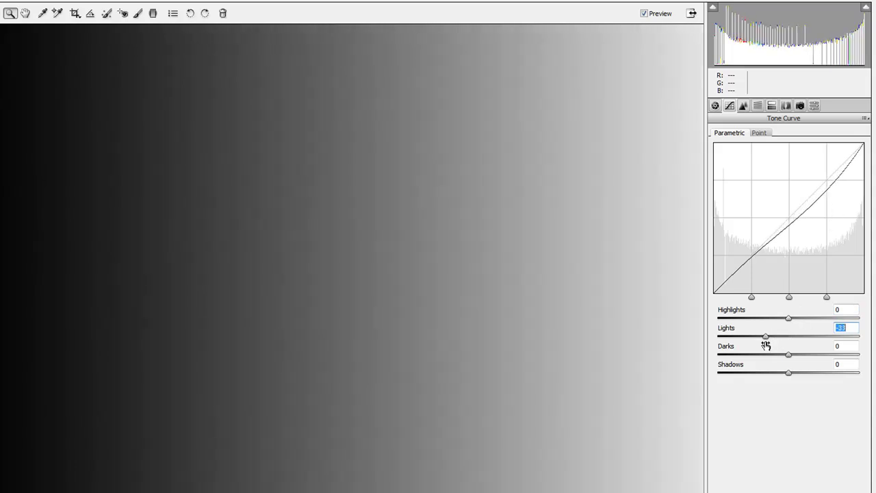
{"action": "left_click_drag", "start_coordinate": [763, 340], "coordinate": [864, 348]}
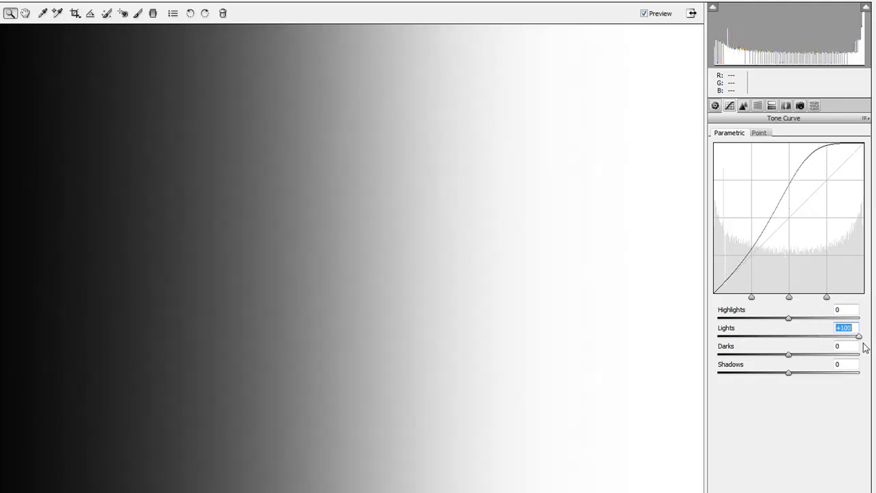
{"action": "double_click", "coordinate": [858, 336]}
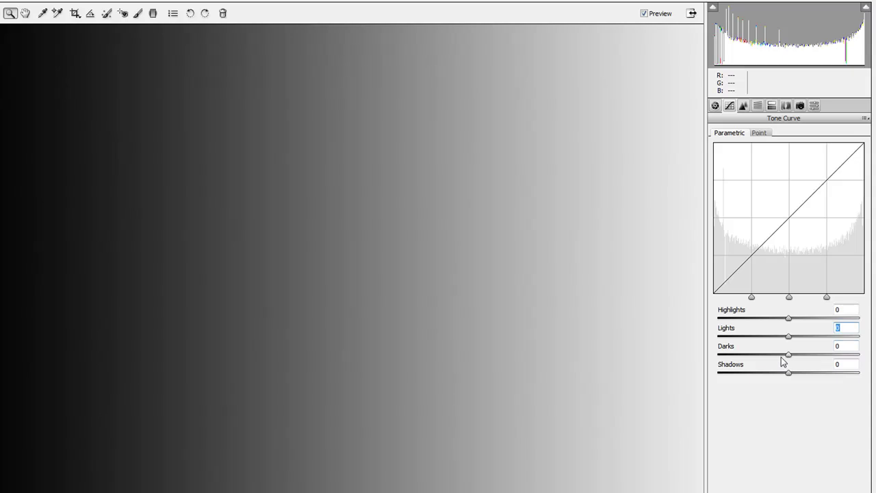
Step: Test the parametric Shadows adjustment at -100 and +100, and reset it to 0
{"action": "left_click_drag", "start_coordinate": [807, 364], "coordinate": [713, 383]}
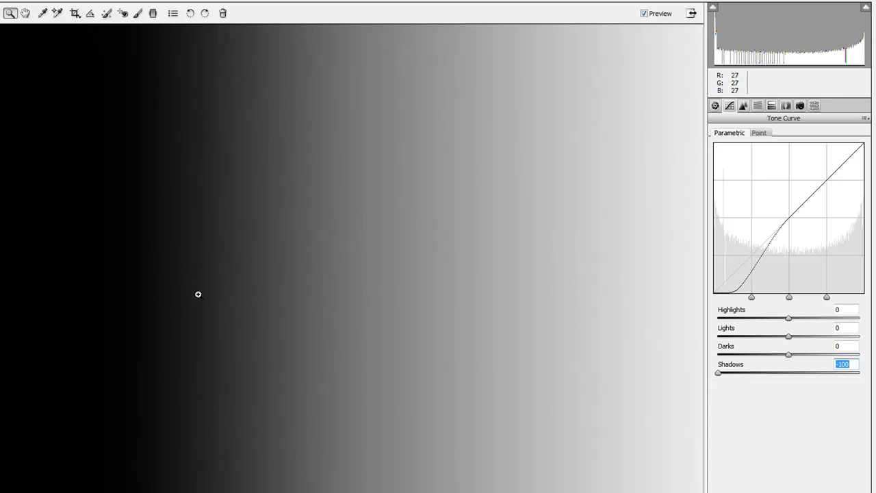
{"action": "left_click_drag", "start_coordinate": [723, 376], "coordinate": [855, 370]}
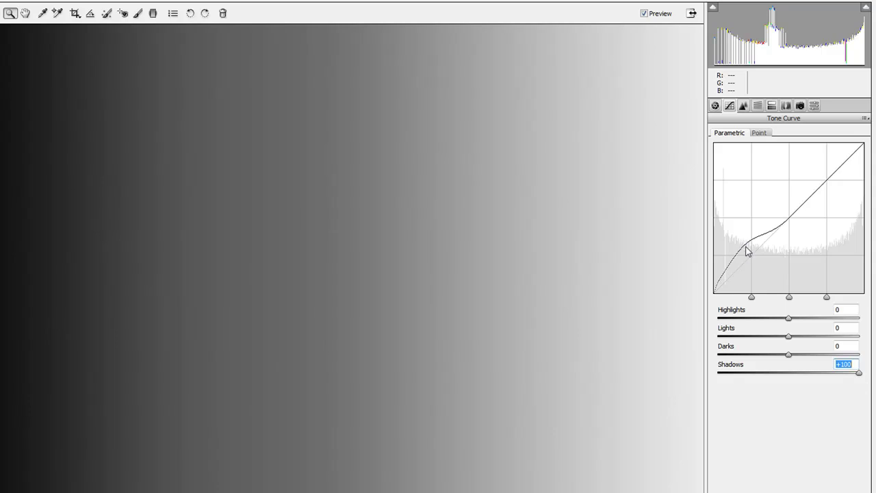
{"action": "double_click", "coordinate": [859, 373]}
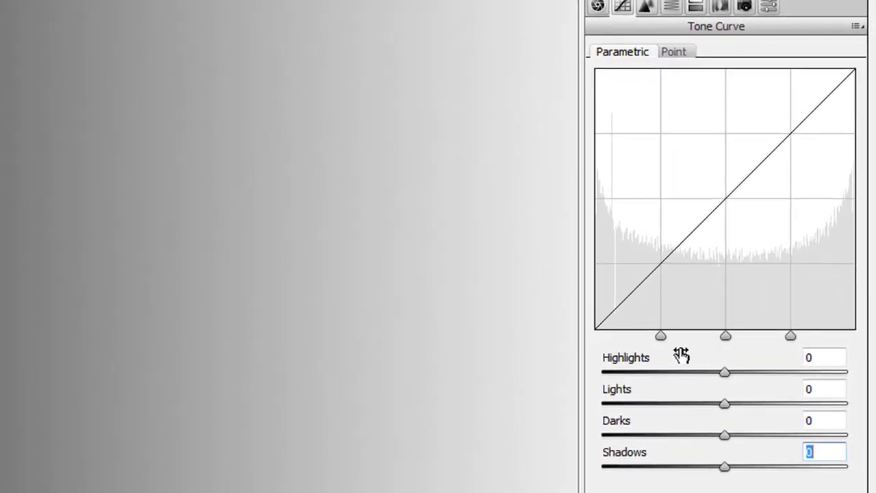
Step: Set Highlights to +57, move the curve's highlights region divider toward the white end and the midtone divider to 75
{"action": "mouse_move", "coordinate": [661, 342]}
{"action": "left_click_drag", "start_coordinate": [725, 373], "coordinate": [794, 382]}
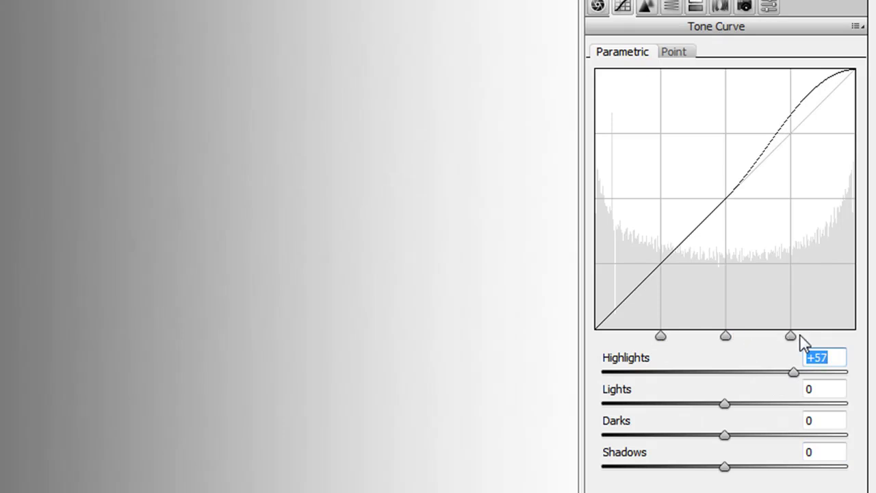
{"action": "left_click_drag", "start_coordinate": [790, 335], "coordinate": [845, 339]}
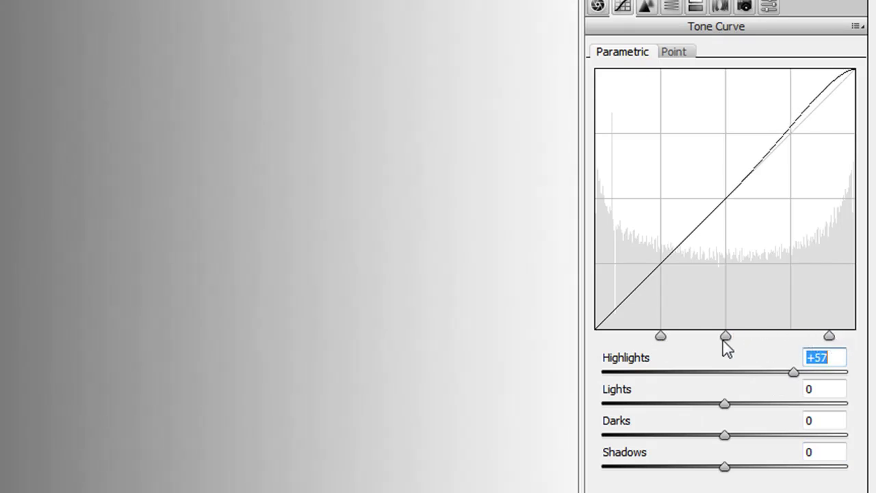
{"action": "left_click_drag", "start_coordinate": [733, 335], "coordinate": [792, 336]}
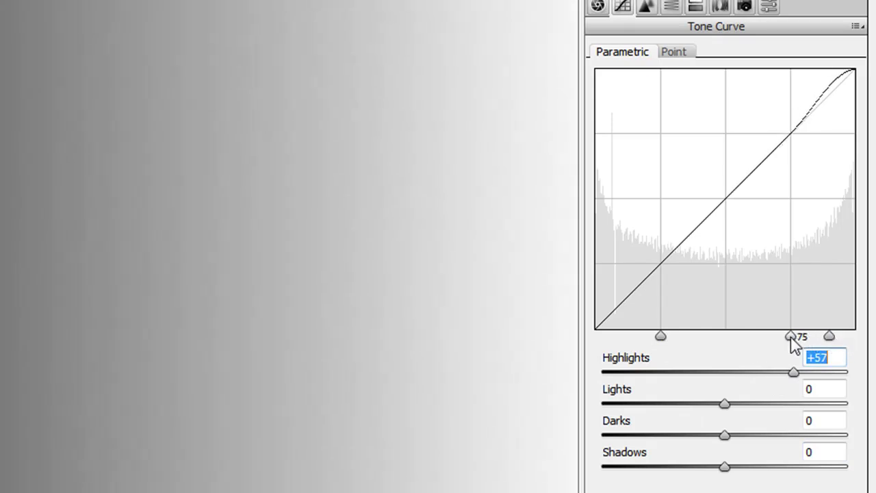
Step: Set Highlights to +43 and restore the midtone and highlights region dividers to their default positions
{"action": "key", "text": "Down"}
{"action": "key", "text": "Down"}
{"action": "key", "text": "Down"}
{"action": "key", "text": "Down"}
{"action": "key", "text": "Down"}
{"action": "key", "text": "Down"}
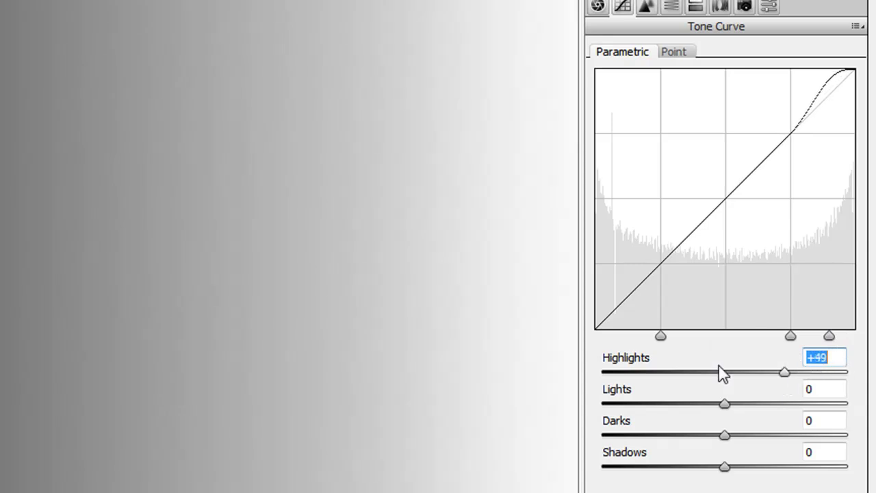
{"action": "left_click_drag", "start_coordinate": [699, 374], "coordinate": [778, 378]}
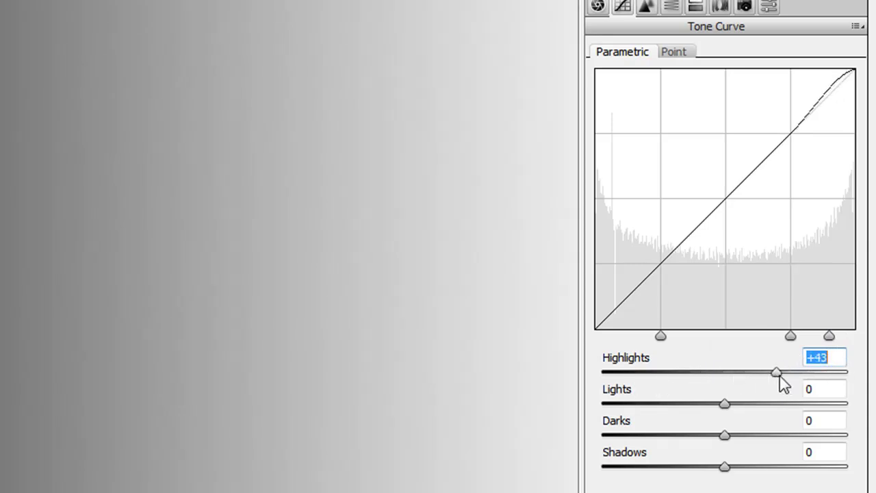
{"action": "double_click", "coordinate": [792, 337]}
{"action": "double_click", "coordinate": [830, 336]}
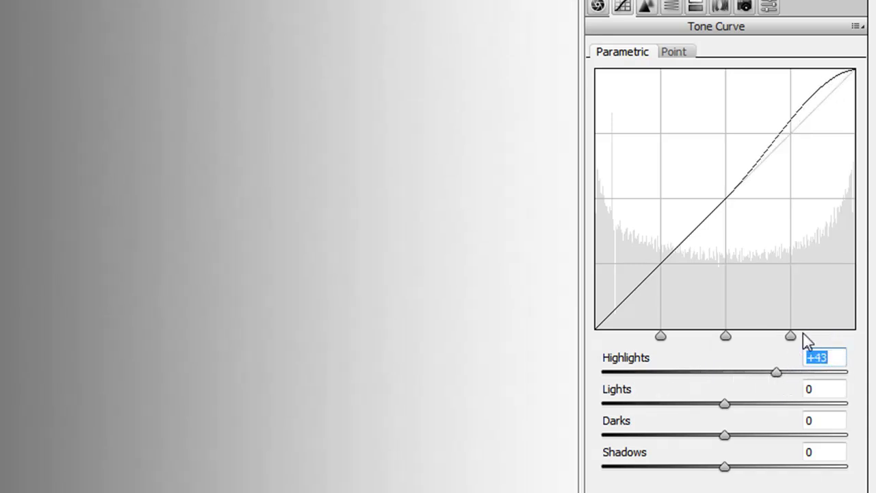
Step: Move the shadows region divider toward the black end, and set Shadows to +13 and Darks to +30
{"action": "left_click_drag", "start_coordinate": [663, 339], "coordinate": [618, 352]}
{"action": "left_click_drag", "start_coordinate": [728, 344], "coordinate": [729, 345]}
{"action": "mouse_move", "coordinate": [725, 467]}
{"action": "left_mouse_down"}
{"action": "mouse_move", "coordinate": [626, 466]}
{"action": "mouse_move", "coordinate": [741, 466]}
{"action": "left_mouse_up"}
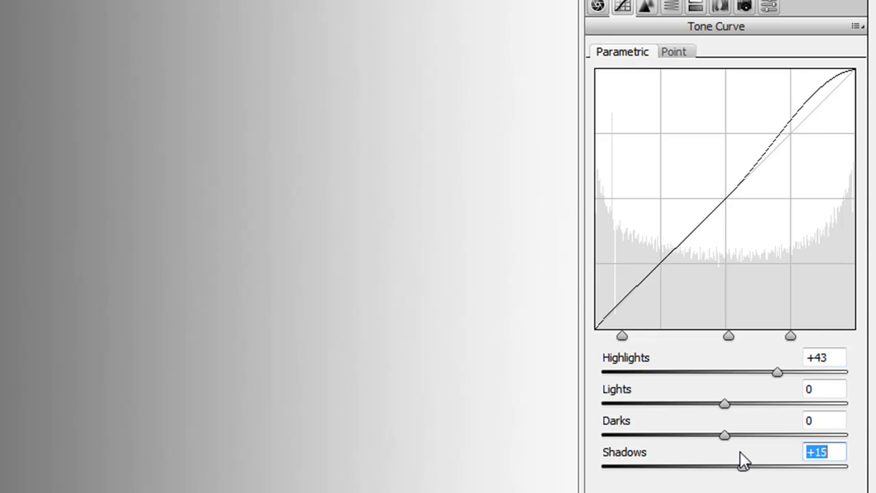
{"action": "left_click_drag", "start_coordinate": [725, 435], "coordinate": [761, 430]}
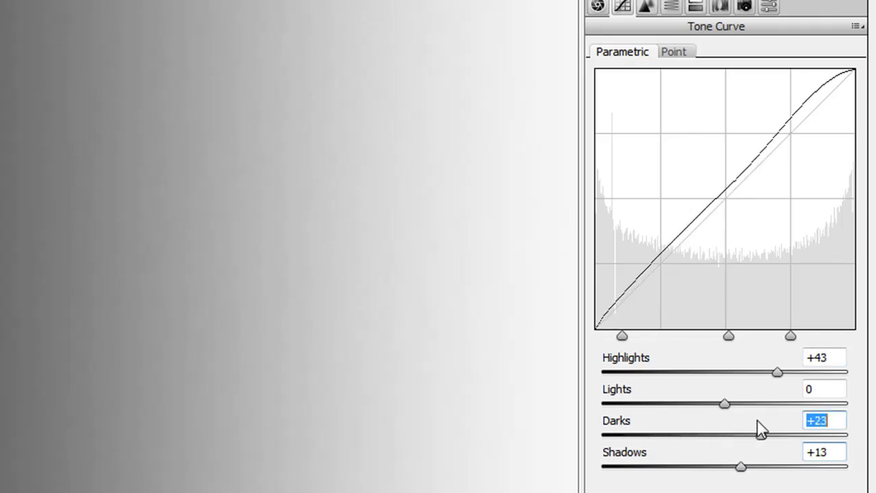
Step: Shift the midtone and highlights region dividers toward the darker tones and set Darks to -29
{"action": "left_click_drag", "start_coordinate": [729, 337], "coordinate": [693, 339]}
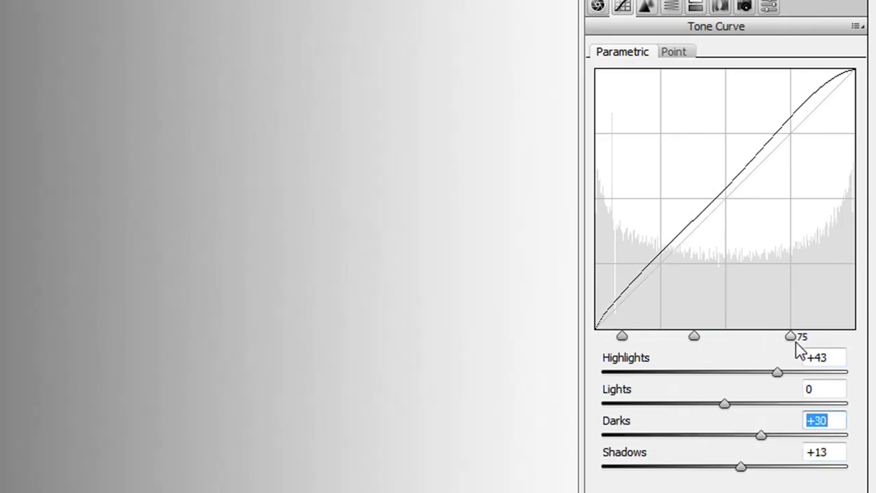
{"action": "left_click_drag", "start_coordinate": [792, 339], "coordinate": [727, 346]}
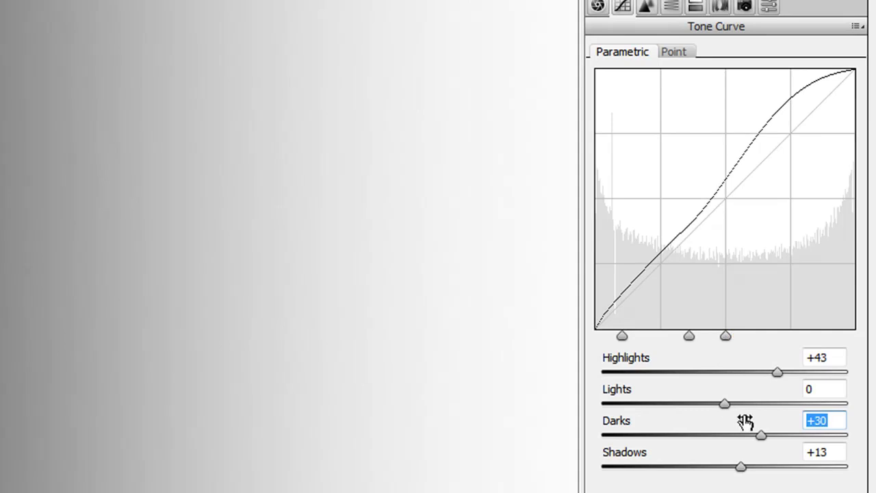
{"action": "left_click_drag", "start_coordinate": [760, 434], "coordinate": [690, 419]}
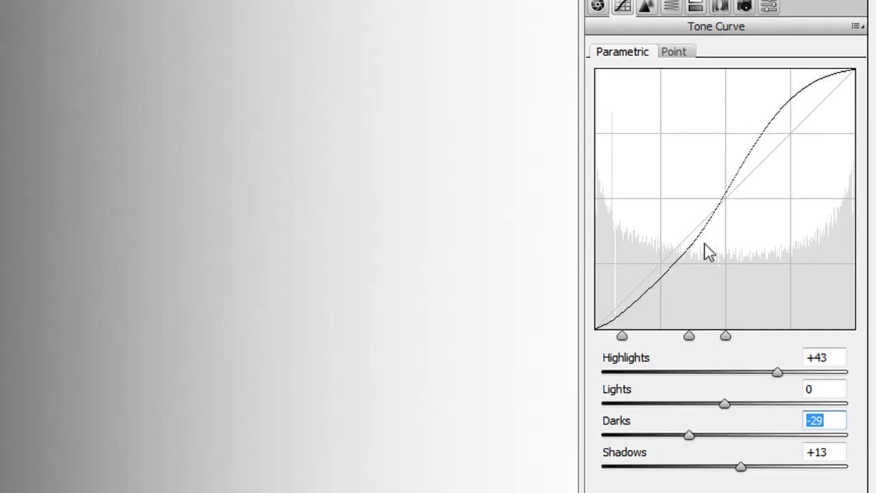
Step: Reset Highlights, Darks and Shadows to 0 and restore the midtone and shadows region dividers to their defaults
{"action": "left_click", "coordinate": [725, 404]}
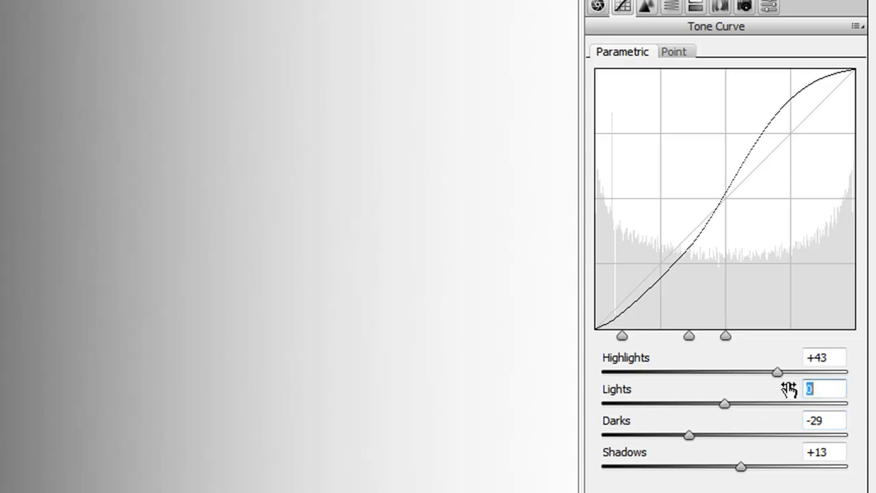
{"action": "left_click", "coordinate": [776, 371]}
{"action": "double_click", "coordinate": [777, 372]}
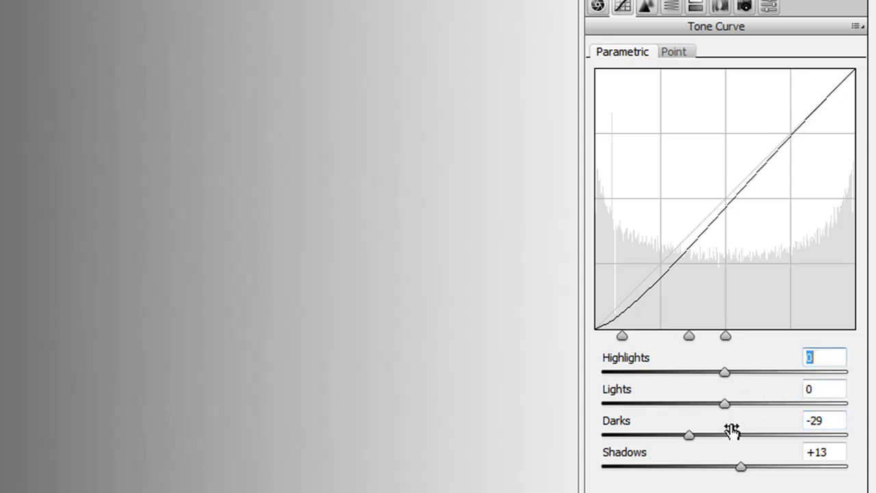
{"action": "left_click", "coordinate": [689, 435]}
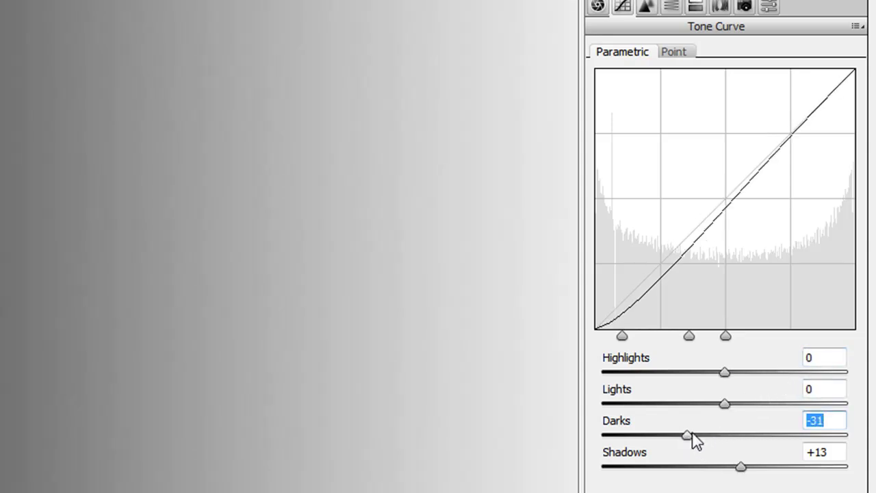
{"action": "double_click", "coordinate": [692, 438]}
{"action": "double_click", "coordinate": [742, 465]}
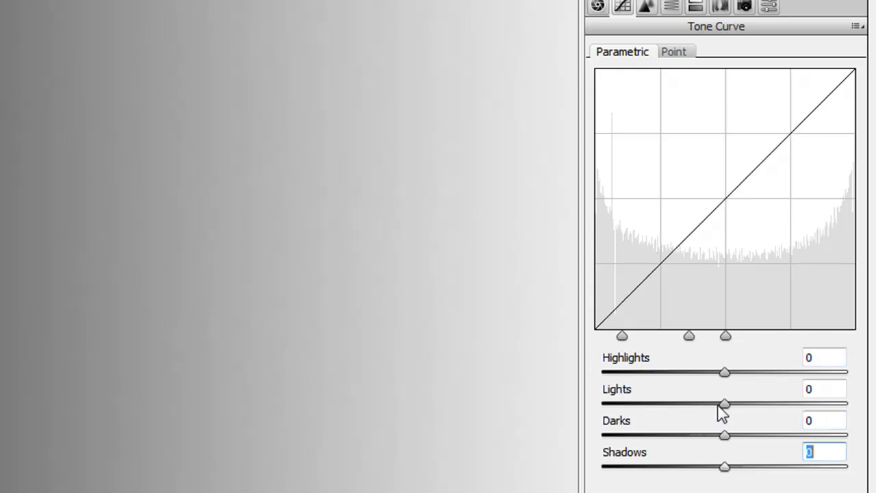
{"action": "double_click", "coordinate": [689, 335]}
{"action": "double_click", "coordinate": [622, 336]}
Step: Switch to the Point curve and add control points along the diagonal at inputs 193, 129 and 65
{"action": "left_click", "coordinate": [685, 53]}
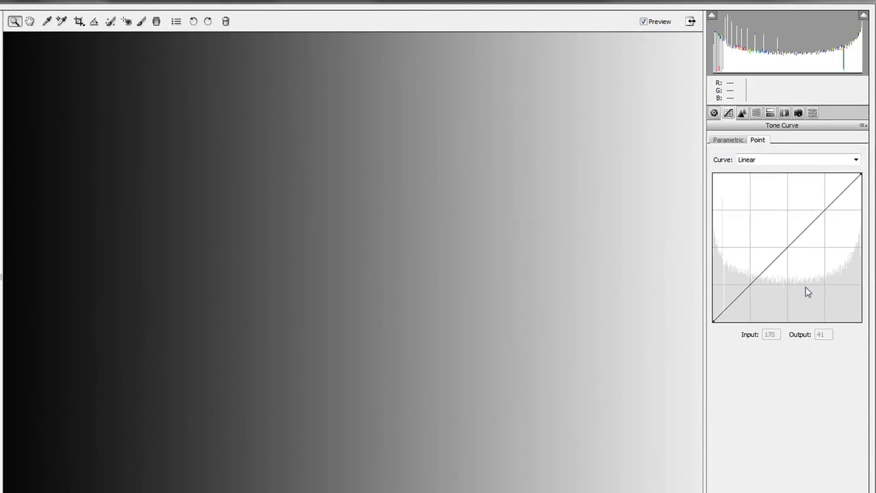
{"action": "left_click", "coordinate": [825, 210]}
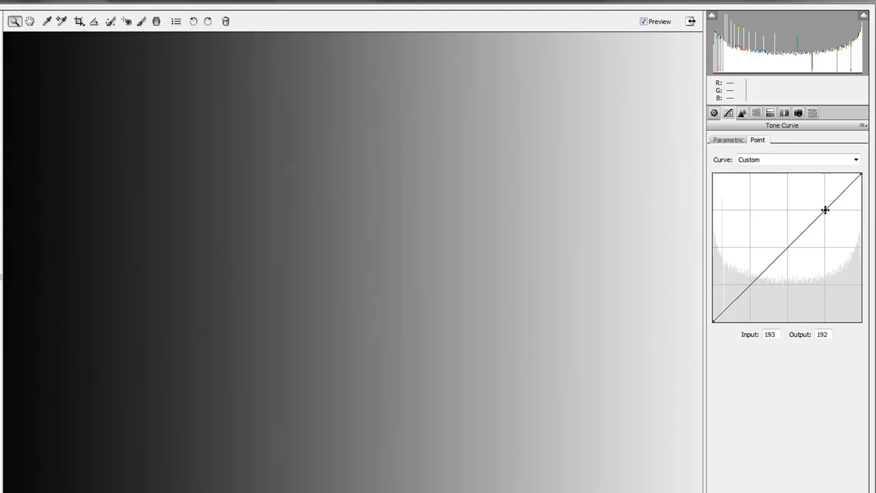
{"action": "left_click", "coordinate": [788, 246]}
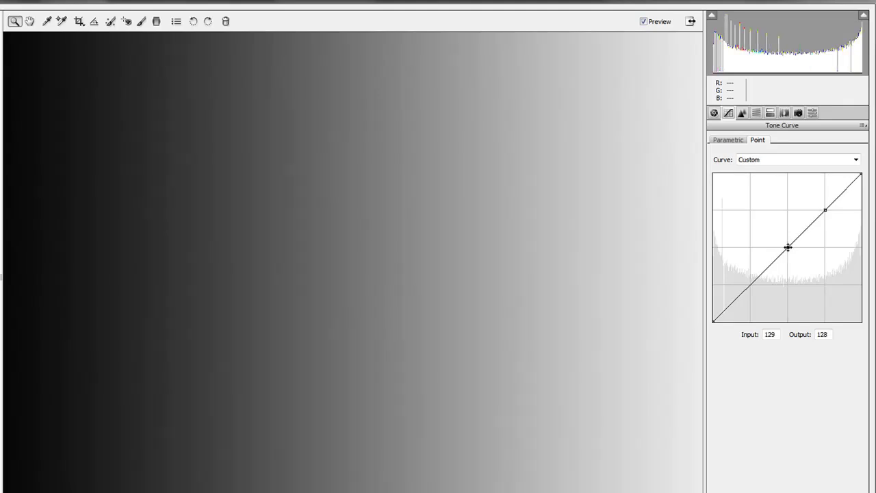
{"action": "left_click", "coordinate": [750, 284]}
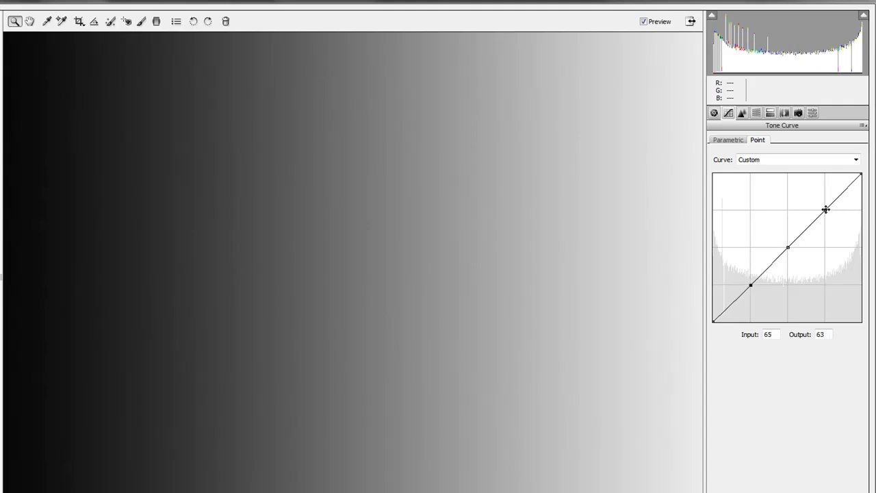
Step: Reshape the point curve by moving the upper point to input 193, output 210, the middle to 143, 120, and the lower to 72, 53
{"action": "mouse_move", "coordinate": [826, 210]}
{"action": "left_mouse_down"}
{"action": "mouse_move", "coordinate": [815, 198]}
{"action": "mouse_move", "coordinate": [854, 260]}
{"action": "mouse_move", "coordinate": [802, 184]}
{"action": "mouse_move", "coordinate": [804, 170]}
{"action": "mouse_move", "coordinate": [838, 268]}
{"action": "mouse_move", "coordinate": [839, 219]}
{"action": "mouse_move", "coordinate": [817, 191]}
{"action": "mouse_move", "coordinate": [822, 201]}
{"action": "left_mouse_up"}
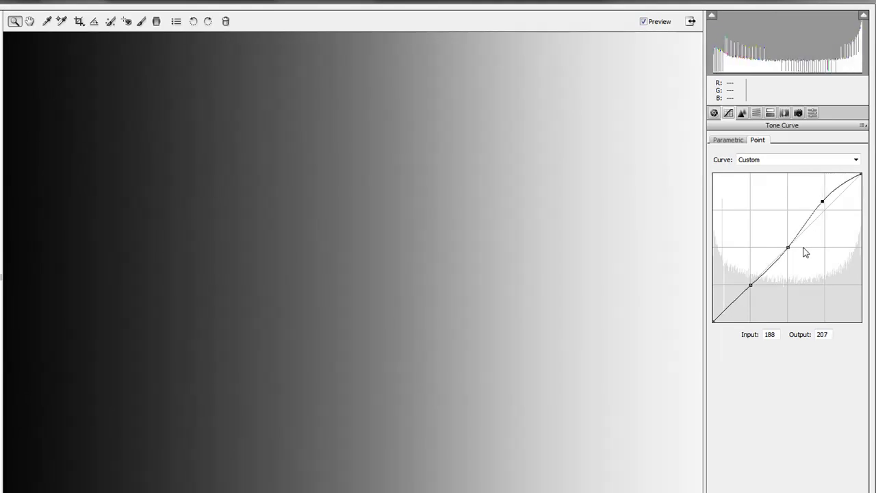
{"action": "left_click_drag", "start_coordinate": [788, 247], "coordinate": [797, 251]}
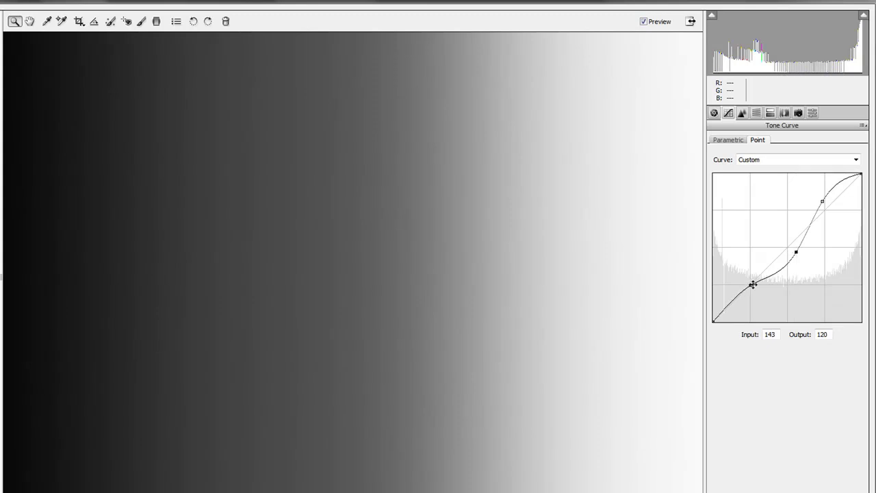
{"action": "left_click_drag", "start_coordinate": [751, 283], "coordinate": [754, 291]}
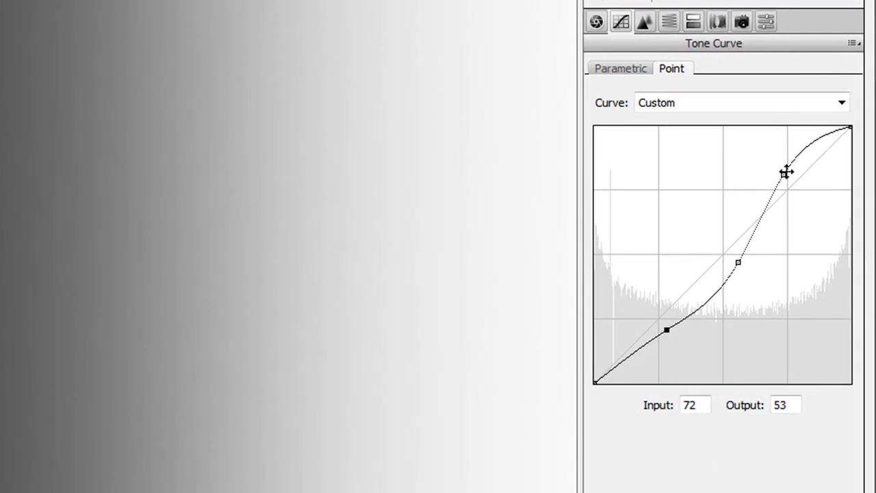
{"action": "left_click_drag", "start_coordinate": [823, 200], "coordinate": [826, 199]}
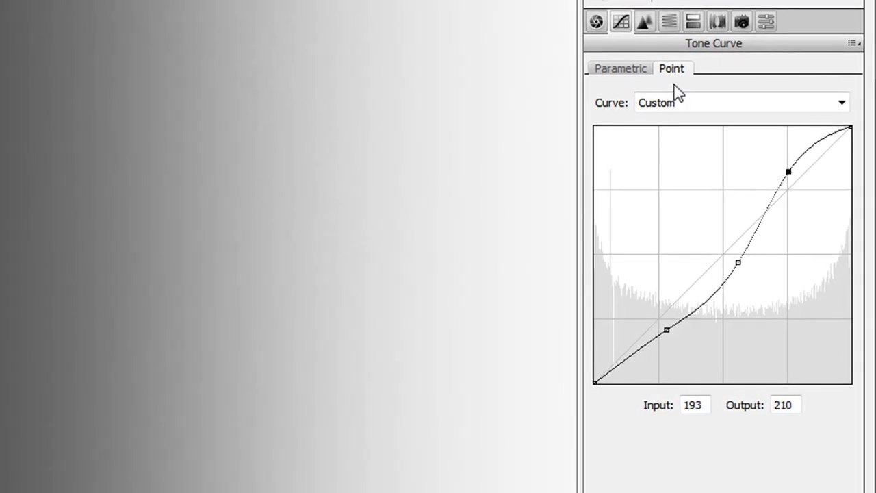
Step: Reset the point curve to Linear and apply the Medium Contrast preset
{"action": "left_click", "coordinate": [689, 104]}
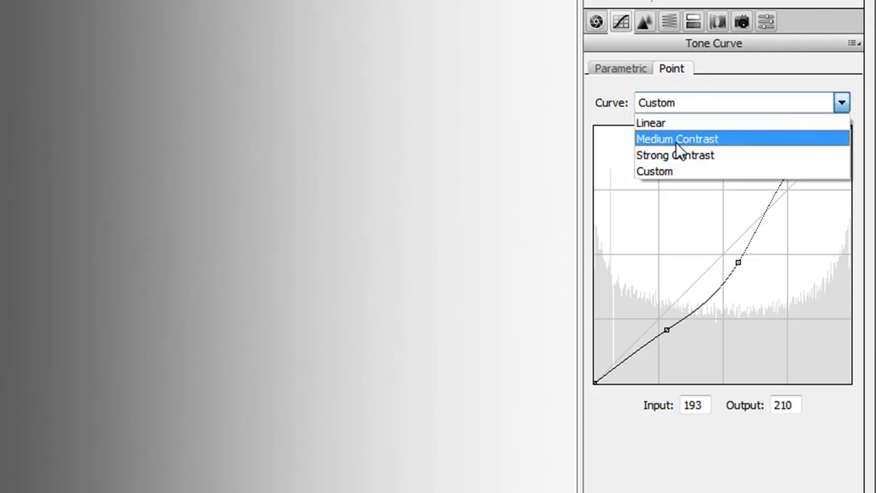
{"action": "left_click", "coordinate": [666, 124]}
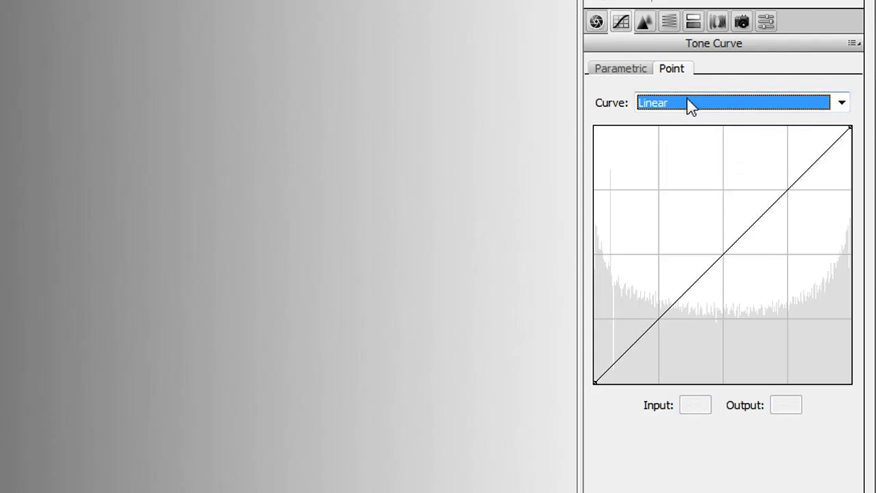
{"action": "left_click", "coordinate": [688, 102]}
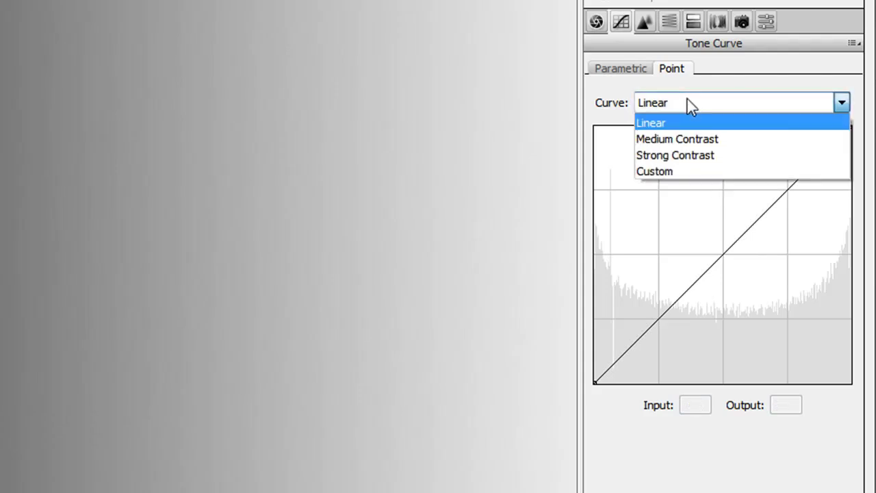
{"action": "left_click", "coordinate": [691, 135]}
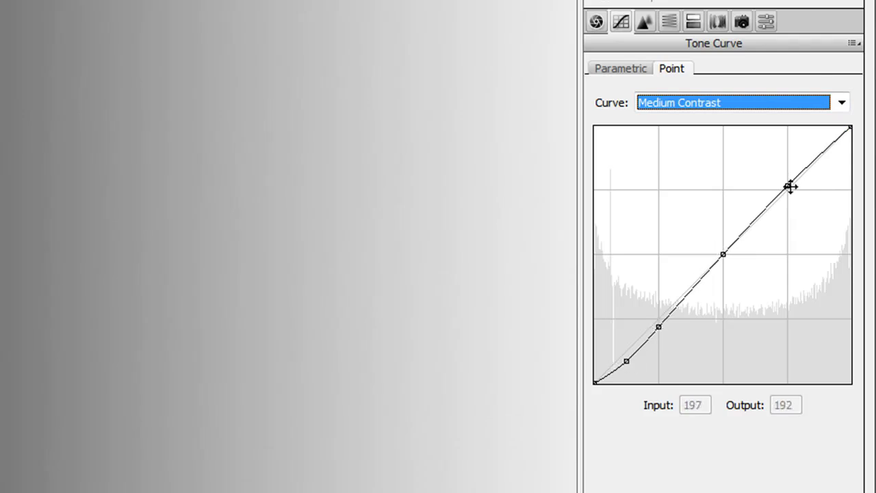
Step: Apply the Strong Contrast preset, and return the point curve to Linear
{"action": "left_click", "coordinate": [841, 102]}
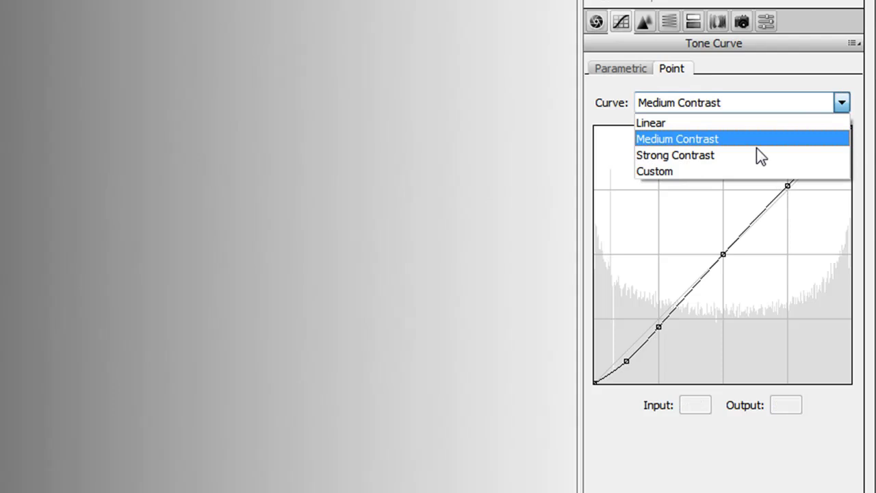
{"action": "left_click", "coordinate": [736, 156]}
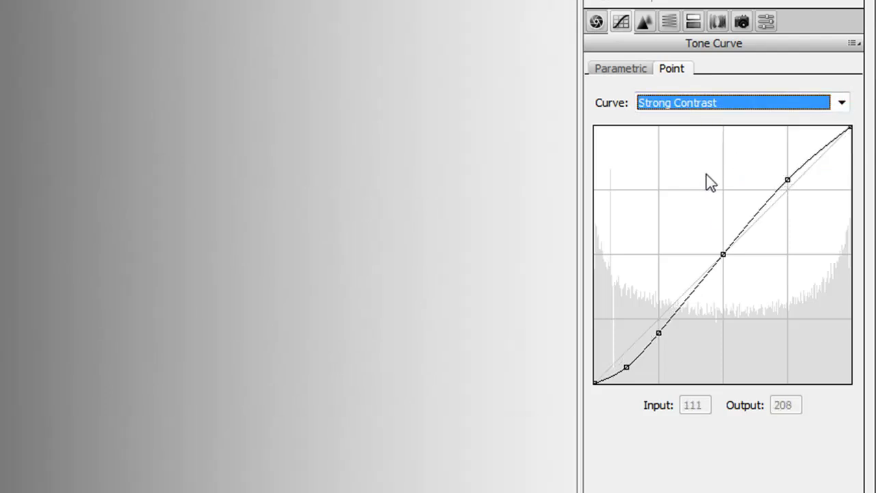
{"action": "left_click", "coordinate": [718, 106]}
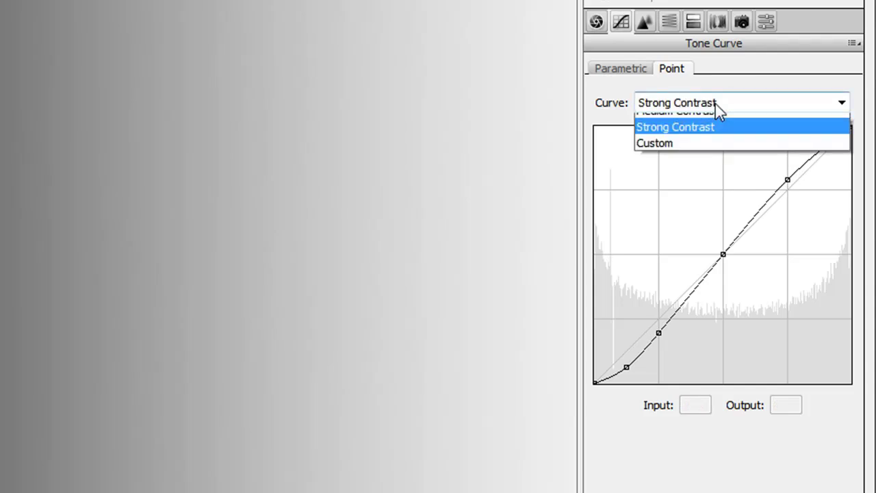
{"action": "left_click", "coordinate": [694, 155]}
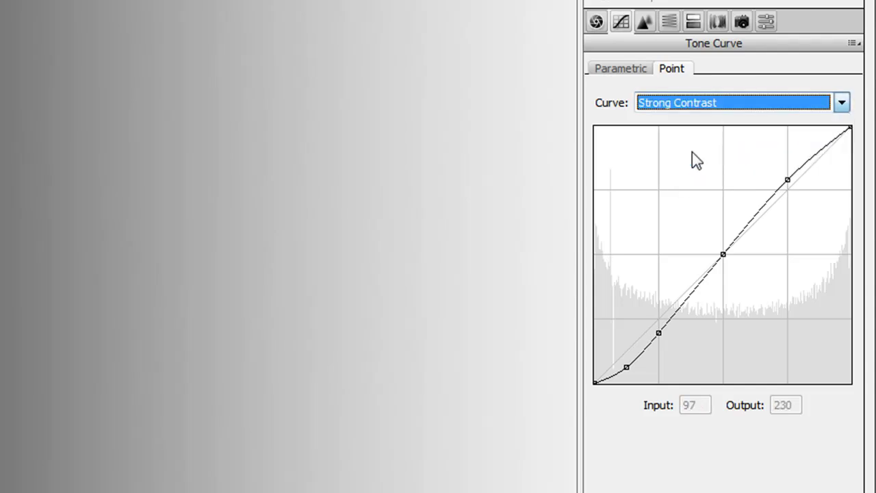
{"action": "left_click", "coordinate": [723, 106]}
{"action": "left_click", "coordinate": [662, 120]}
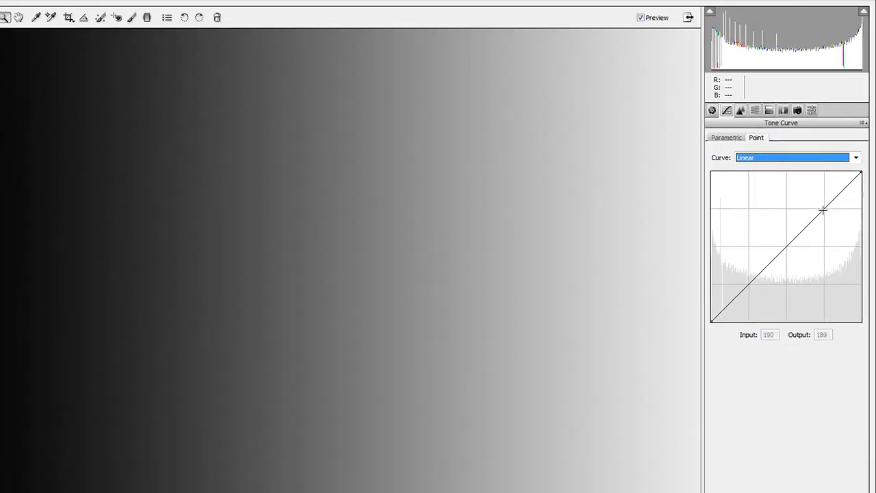
Step: Add three control points along the linear curve at about inputs 190, 128 and 69
{"action": "left_click", "coordinate": [821, 211]}
{"action": "left_click", "coordinate": [788, 248]}
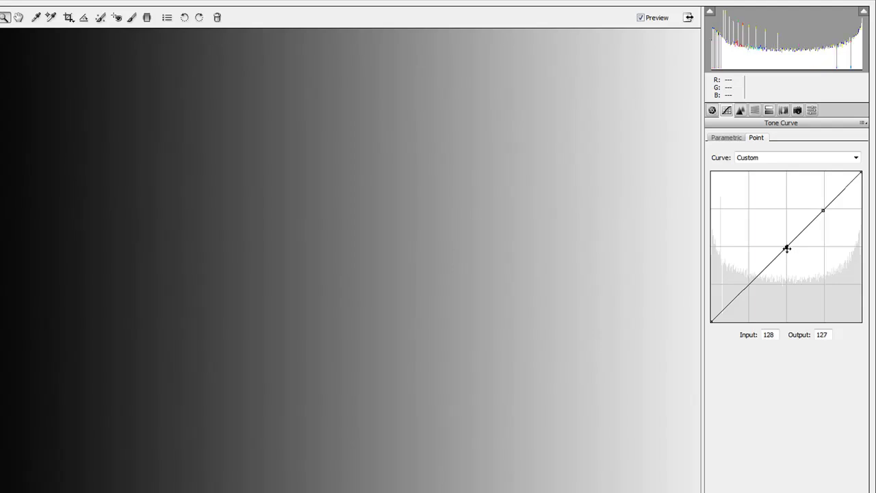
{"action": "left_click", "coordinate": [751, 284]}
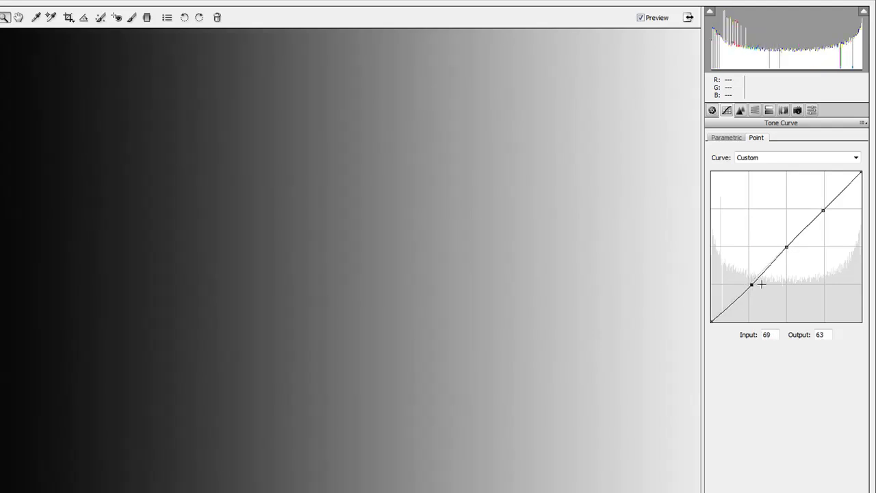
Step: Delete the middle, upper and lower control points from the point curve
{"action": "left_click", "coordinate": [787, 247]}
{"action": "left_click_drag", "start_coordinate": [786, 247], "coordinate": [787, 248]}
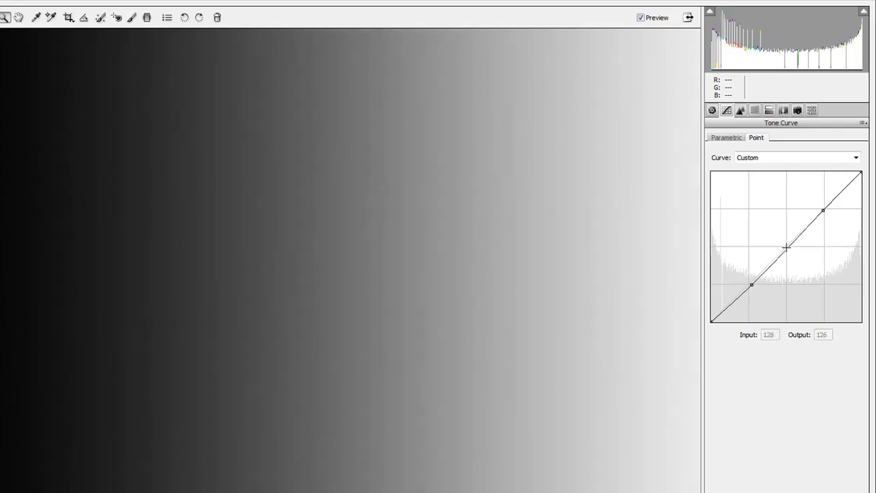
{"action": "left_click", "coordinate": [822, 209]}
{"action": "key", "text": "Delete"}
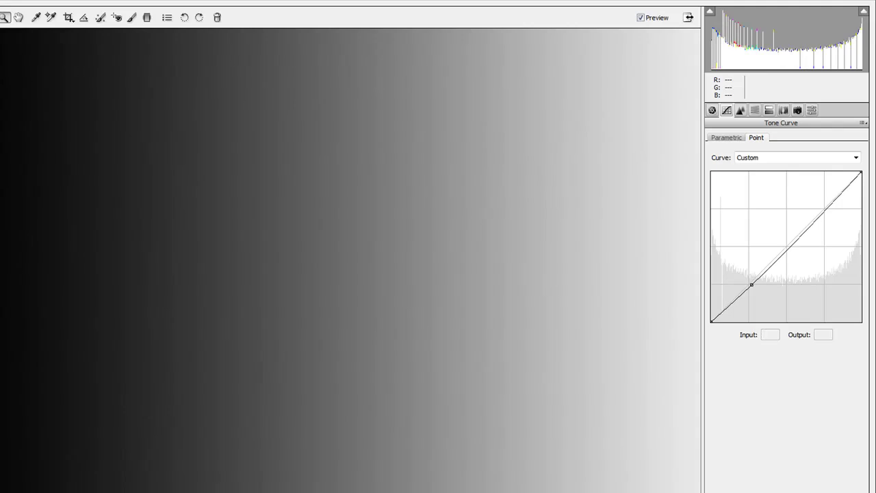
{"action": "left_click", "coordinate": [752, 283]}
{"action": "key", "text": "Delete"}
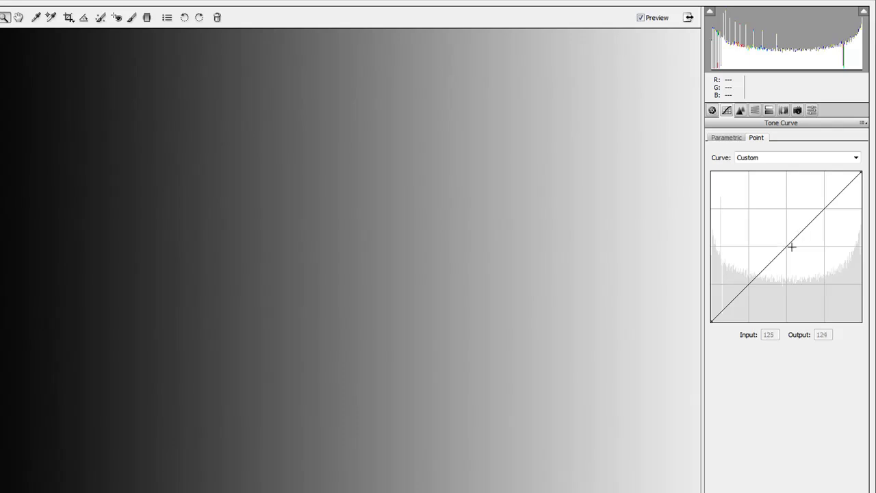
Step: Add a highlight control point and a midtone point at input 133, output 130, and move the highlight point to input 161, output 200
{"action": "left_click", "coordinate": [825, 207]}
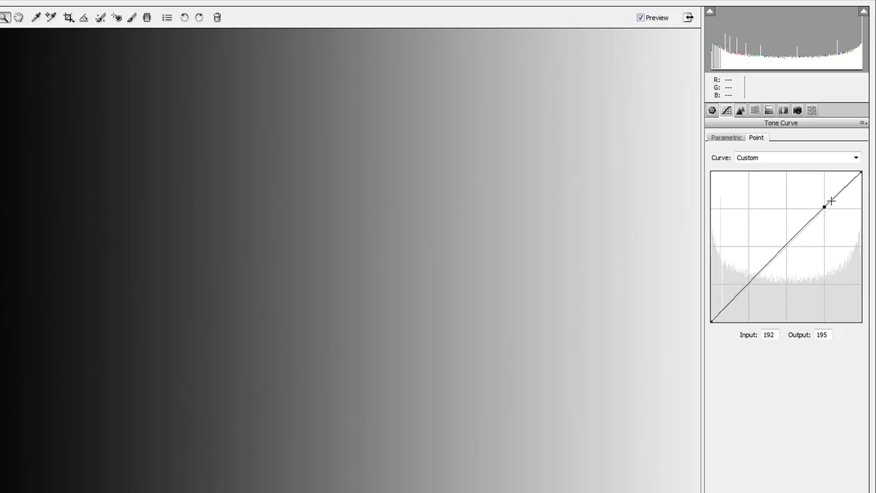
{"action": "mouse_move", "coordinate": [824, 206]}
{"action": "left_mouse_down"}
{"action": "mouse_move", "coordinate": [800, 191]}
{"action": "mouse_move", "coordinate": [839, 223]}
{"action": "mouse_move", "coordinate": [789, 187]}
{"action": "mouse_move", "coordinate": [823, 205]}
{"action": "left_mouse_up"}
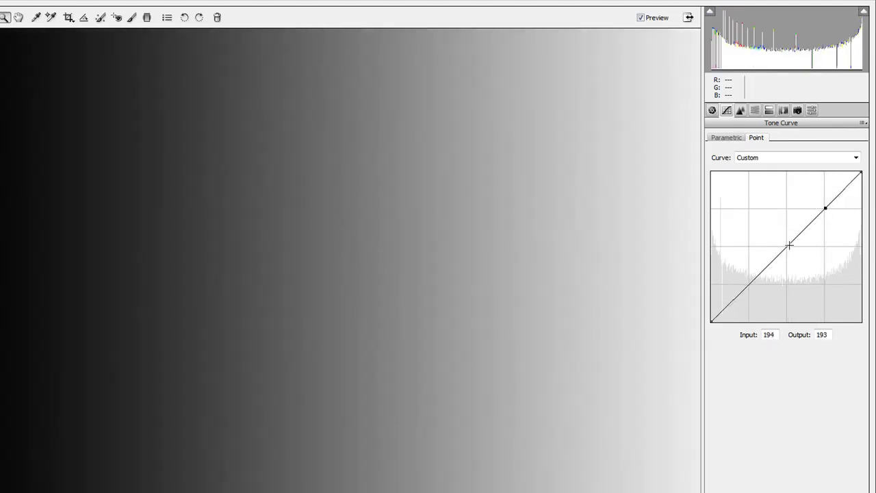
{"action": "left_click", "coordinate": [790, 245]}
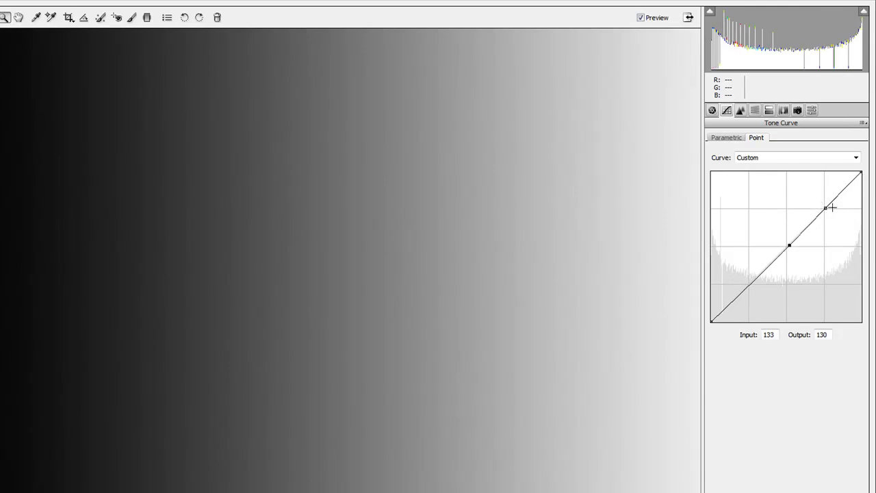
{"action": "left_click_drag", "start_coordinate": [824, 207], "coordinate": [804, 202]}
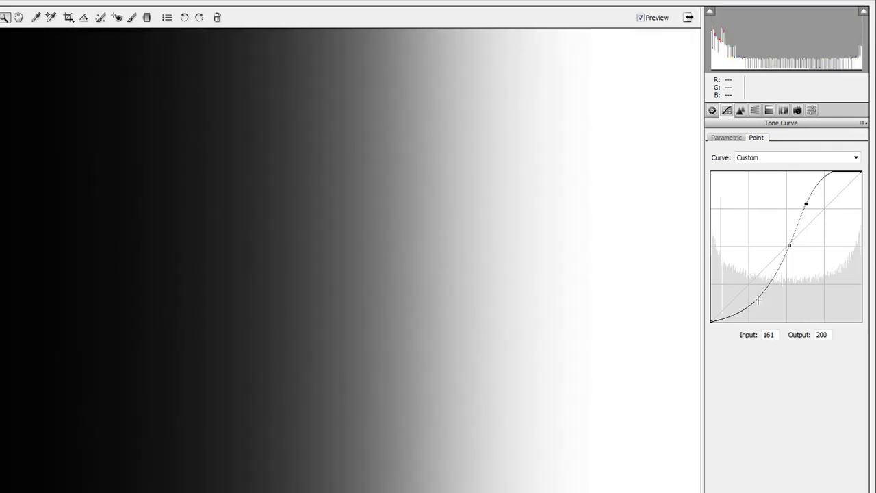
Step: Add two control points in the darker tones, one at input 104, output 97, and move the highlight point to input 180, output 196
{"action": "left_click", "coordinate": [757, 299]}
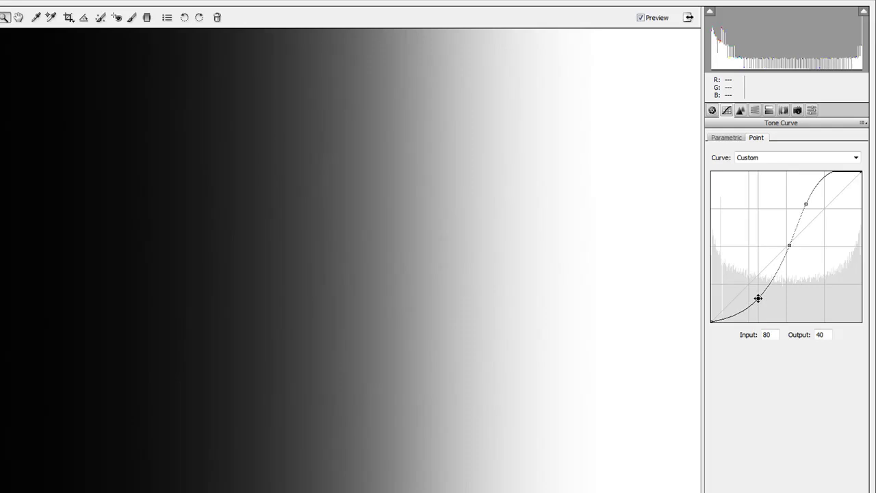
{"action": "left_click_drag", "start_coordinate": [759, 297], "coordinate": [768, 260]}
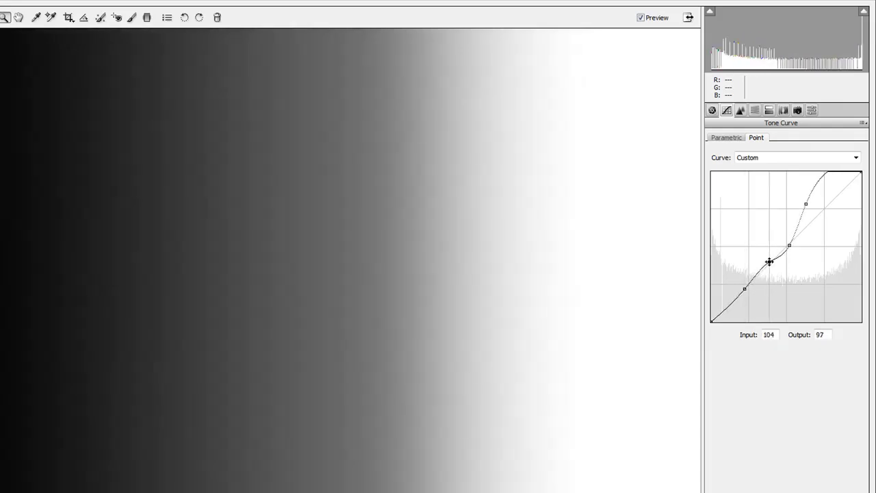
{"action": "mouse_move", "coordinate": [806, 204]}
{"action": "left_mouse_down"}
{"action": "mouse_move", "coordinate": [839, 217]}
{"action": "mouse_move", "coordinate": [801, 198]}
{"action": "mouse_move", "coordinate": [836, 221]}
{"action": "mouse_move", "coordinate": [817, 207]}
{"action": "left_mouse_up"}
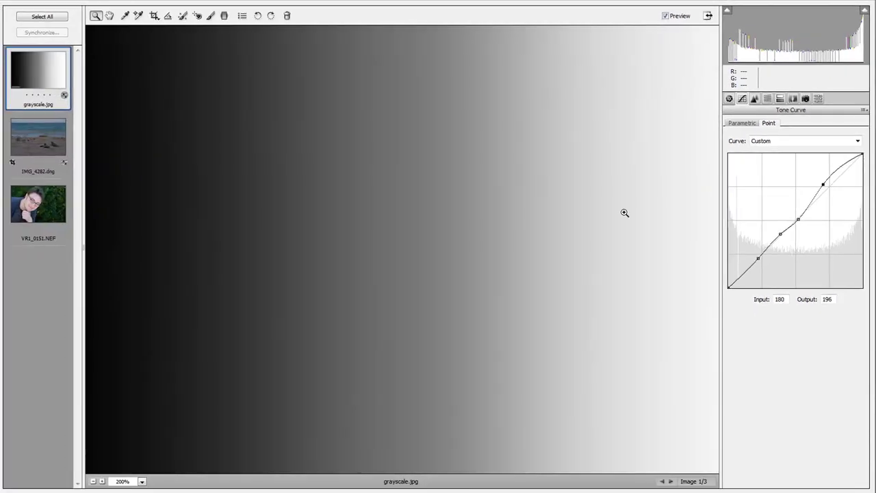
Step: Open the portrait VR1_0151.NEF and remove all the control points from its Medium Contrast point curve
{"action": "left_click", "coordinate": [37, 218]}
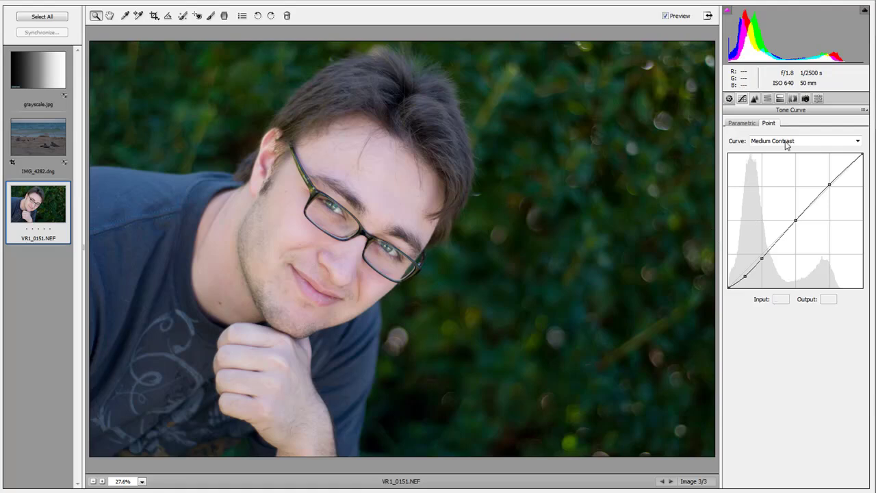
{"action": "left_click", "coordinate": [795, 220]}
{"action": "left_click", "coordinate": [761, 256]}
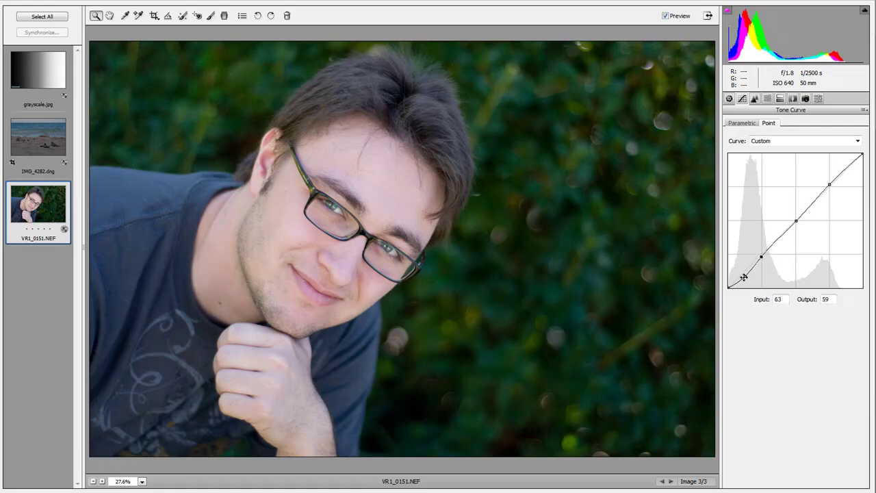
{"action": "left_click", "coordinate": [745, 276]}
{"action": "left_click_drag", "start_coordinate": [744, 278], "coordinate": [755, 258]}
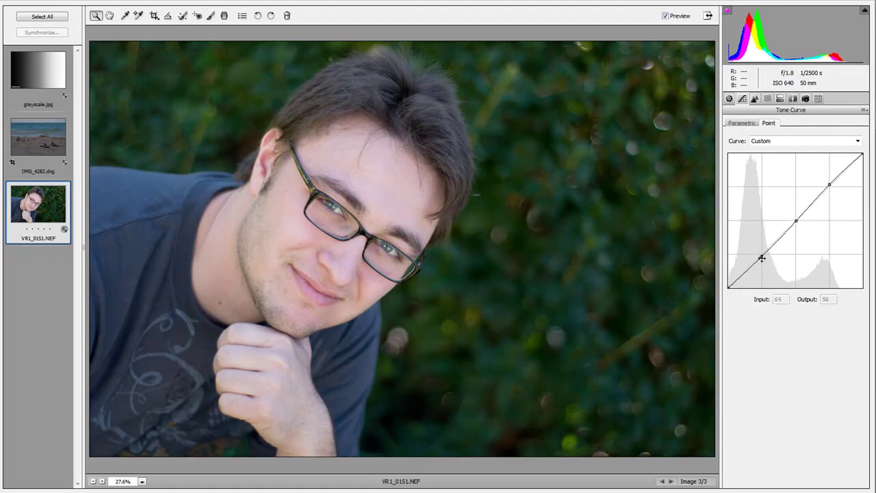
{"action": "key", "text": "Delete"}
{"action": "left_click", "coordinate": [795, 220]}
{"action": "key", "text": "Delete"}
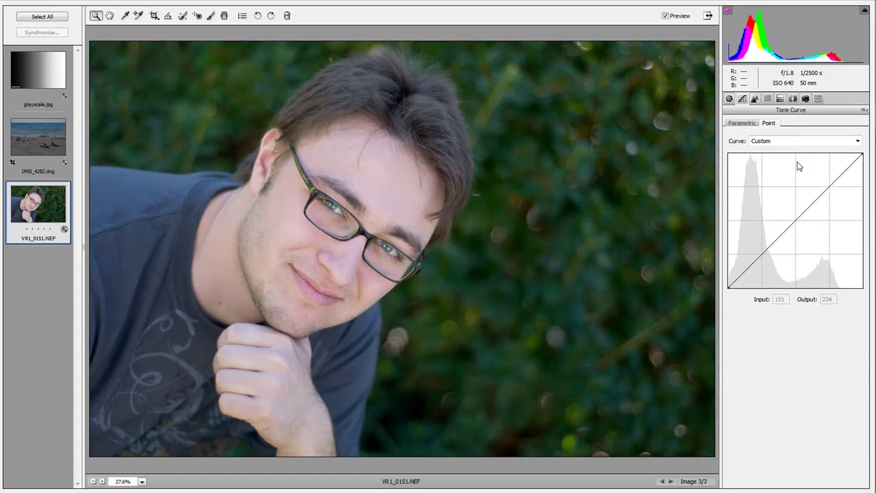
Step: Switch to the Parametric curve and set Highlights to +58, Lights to +25, Darks to -11 and Shadows to -34
{"action": "left_click", "coordinate": [743, 124]}
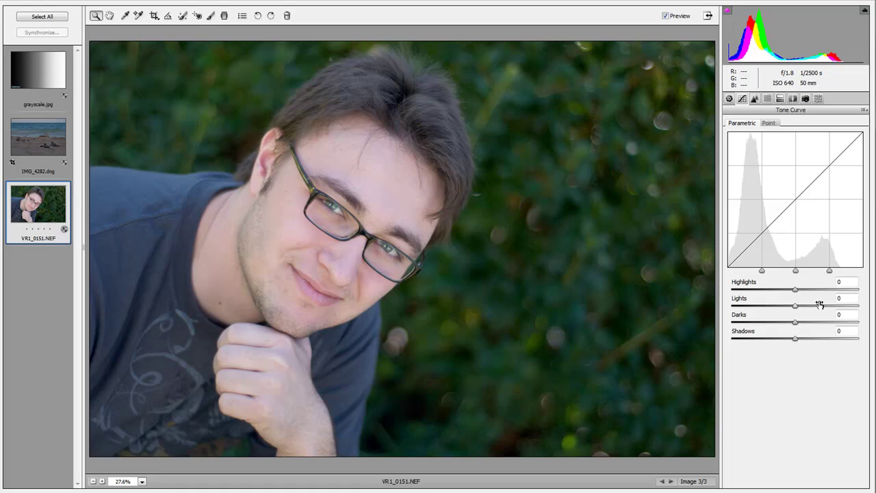
{"action": "left_click_drag", "start_coordinate": [796, 290], "coordinate": [811, 308]}
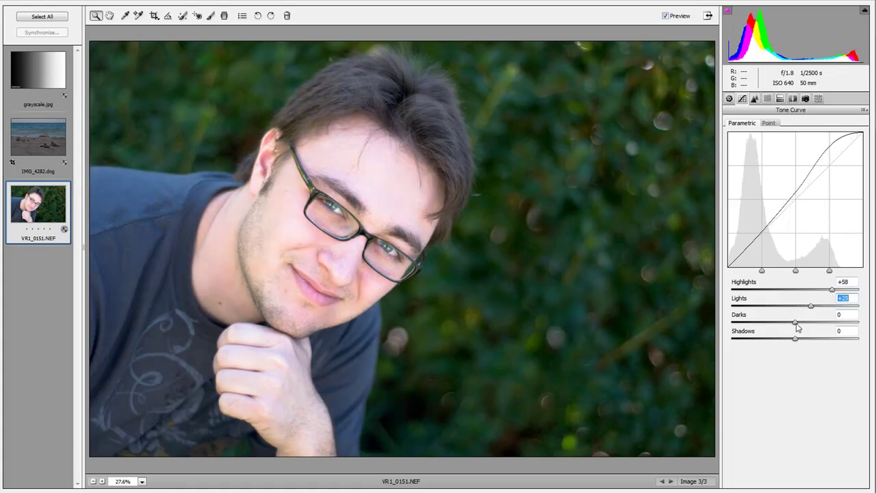
{"action": "left_click", "coordinate": [796, 323]}
{"action": "left_click_drag", "start_coordinate": [796, 325], "coordinate": [772, 344]}
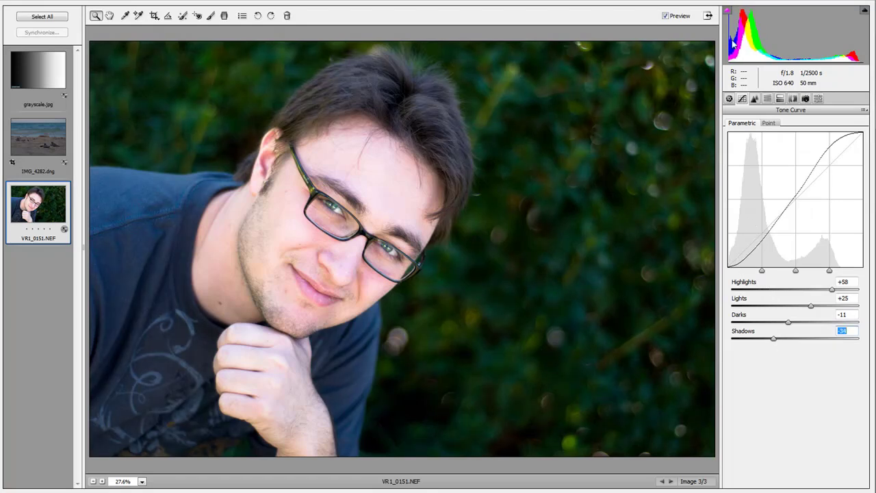
Step: Toggle the preview off and on to compare the portrait before and after the tone curve adjustments
{"action": "left_click", "coordinate": [666, 16]}
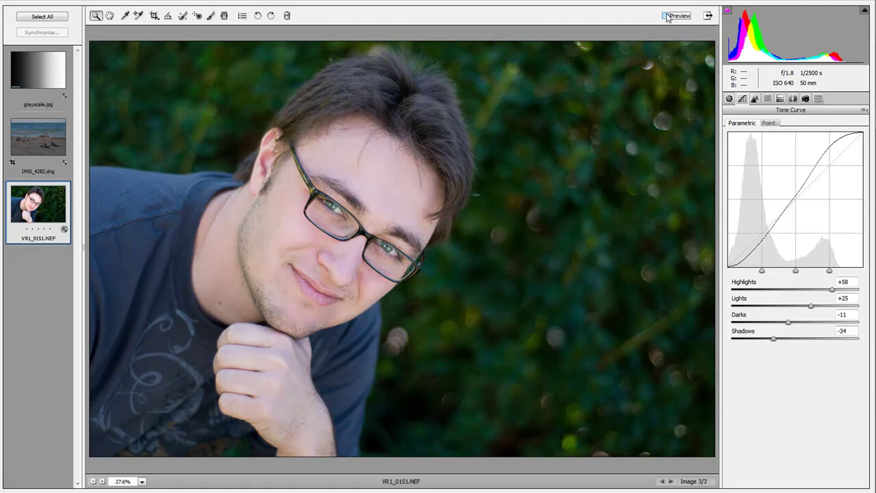
{"action": "left_click", "coordinate": [666, 16]}
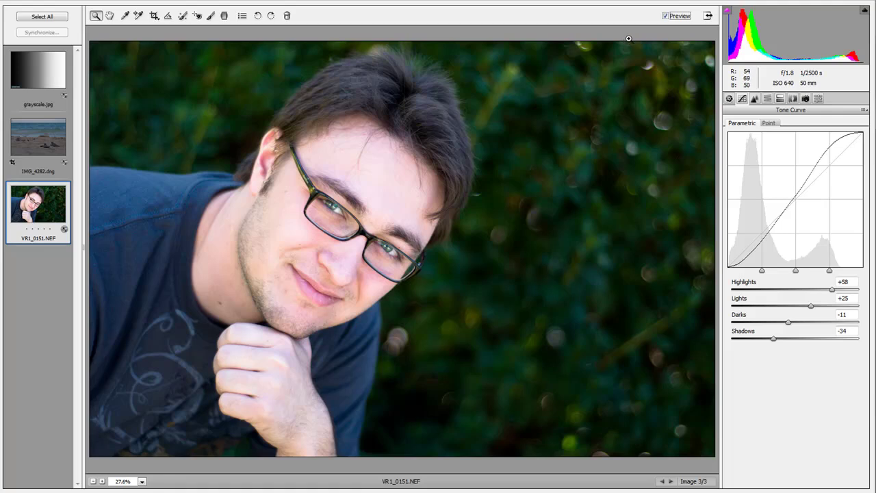
{"action": "left_click", "coordinate": [666, 16]}
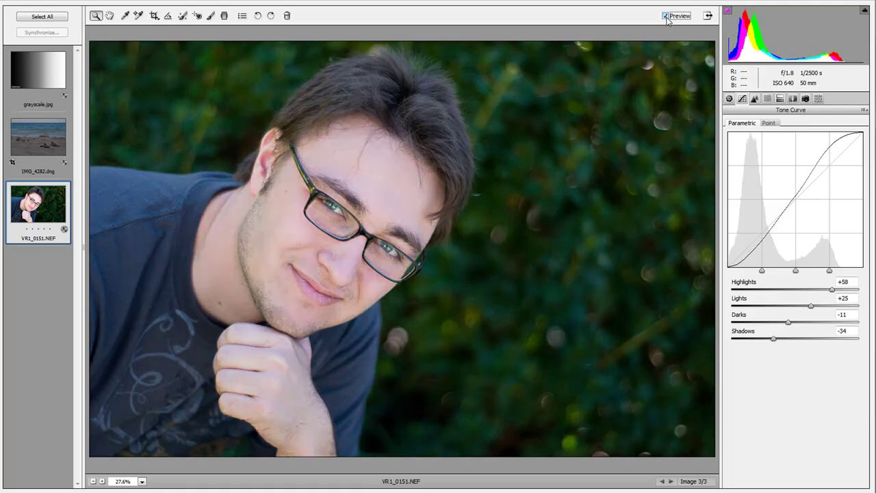
Step: Set the portrait's Fill Light to 15, Blacks to 8 and Contrast to +49, and compare it with the preview off and on
{"action": "left_click", "coordinate": [666, 16]}
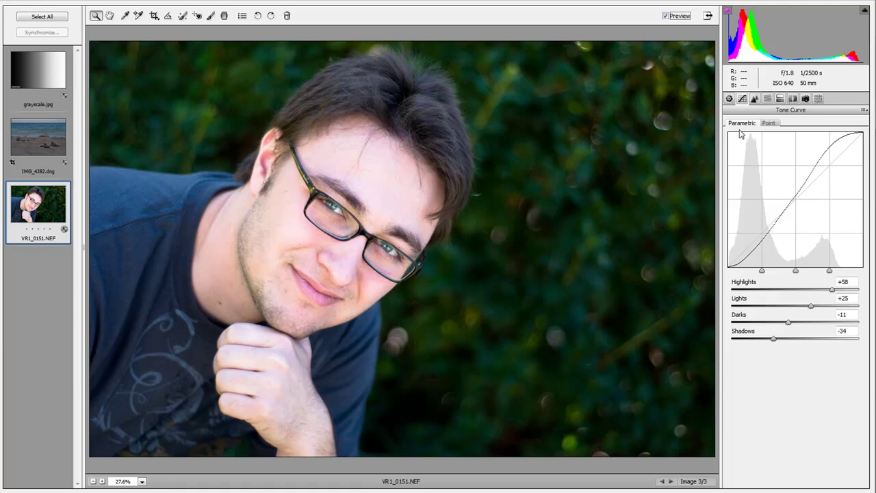
{"action": "left_click", "coordinate": [730, 100]}
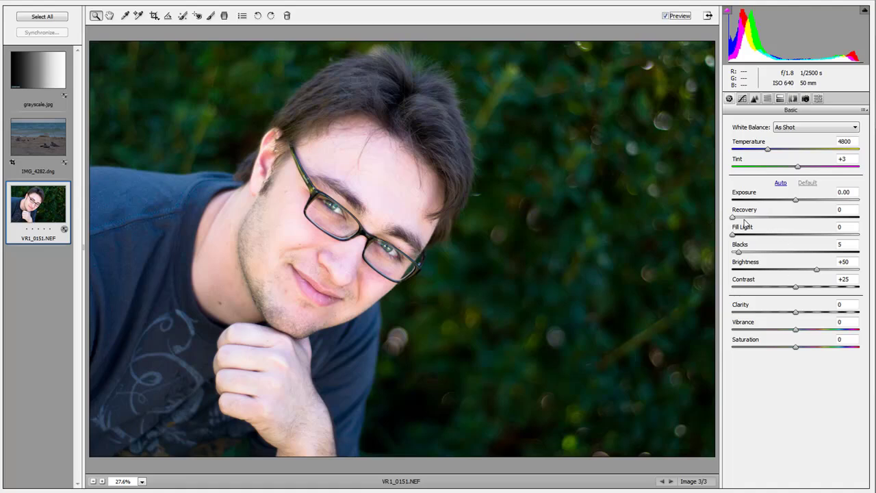
{"action": "left_click_drag", "start_coordinate": [734, 235], "coordinate": [744, 254]}
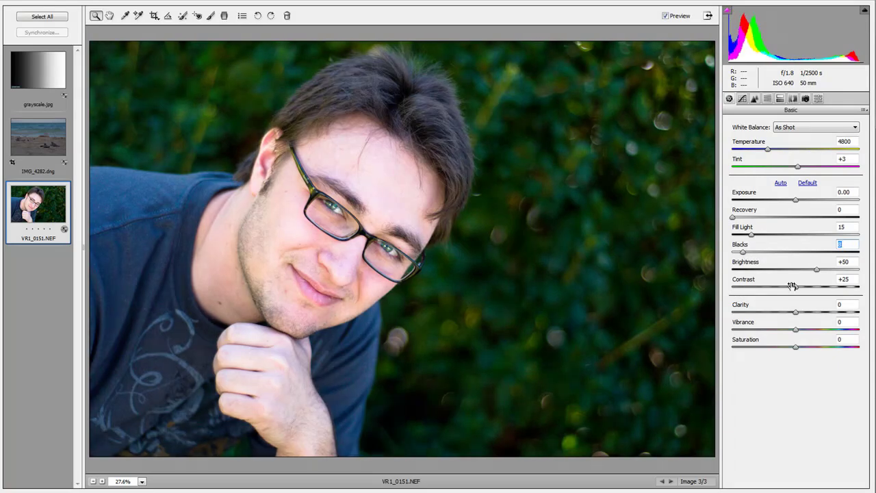
{"action": "left_click_drag", "start_coordinate": [794, 291], "coordinate": [817, 288]}
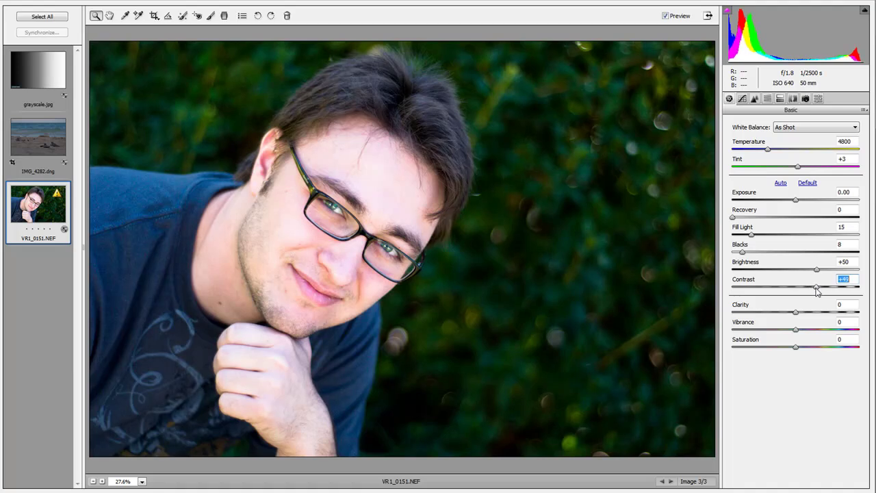
{"action": "left_click", "coordinate": [665, 16]}
{"action": "left_click", "coordinate": [665, 16]}
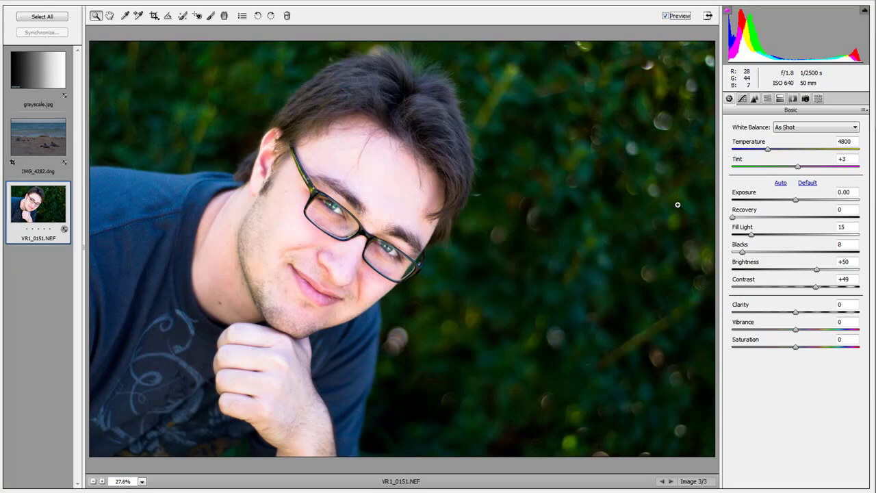
Step: Set the portrait's Vibrance to +13 and fine-tune its Recovery and Blacks
{"action": "left_click", "coordinate": [796, 331]}
{"action": "left_click_drag", "start_coordinate": [796, 330], "coordinate": [806, 332]}
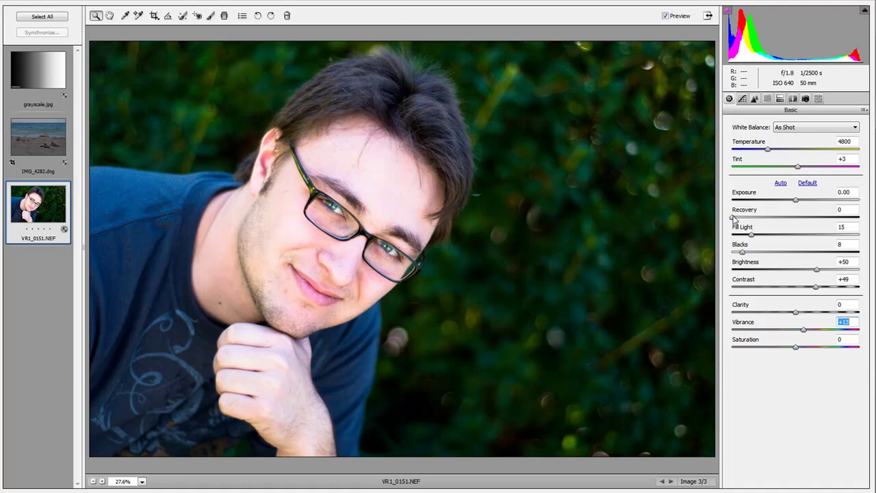
{"action": "left_click_drag", "start_coordinate": [733, 217], "coordinate": [750, 254]}
Step: Toggle the preview off and on to compare the portrait's original with the fully adjusted version
{"action": "left_click", "coordinate": [666, 16]}
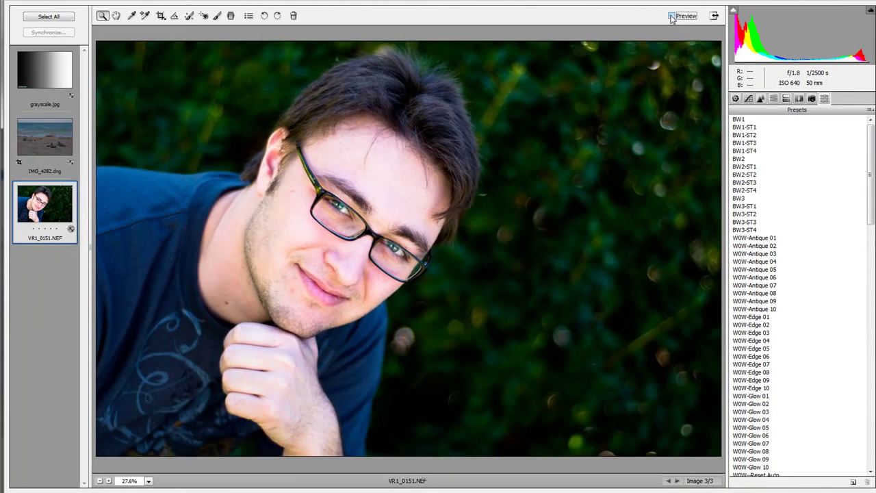
{"action": "left_click", "coordinate": [671, 15]}
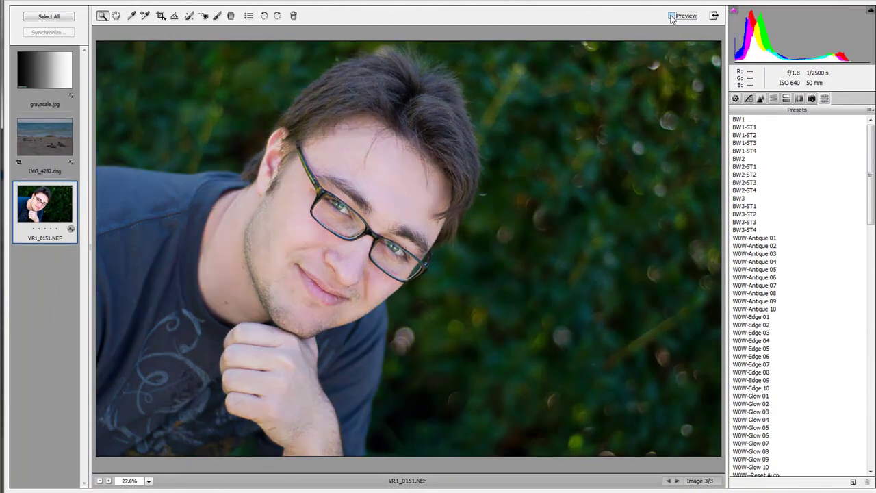
{"action": "left_click", "coordinate": [671, 16]}
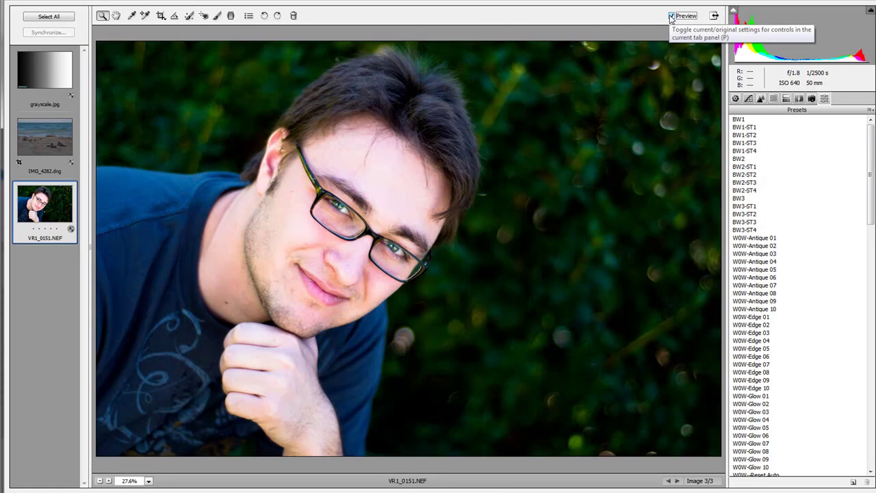
{"action": "left_click", "coordinate": [672, 19]}
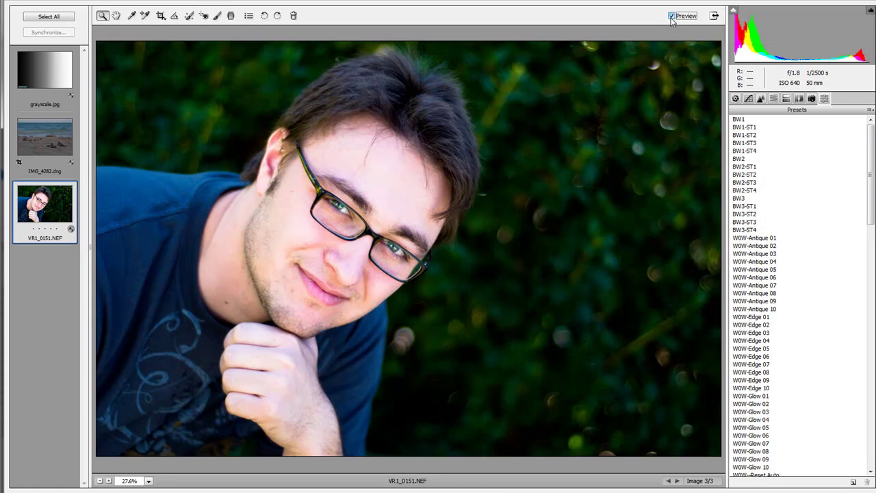
{"action": "left_click", "coordinate": [672, 17]}
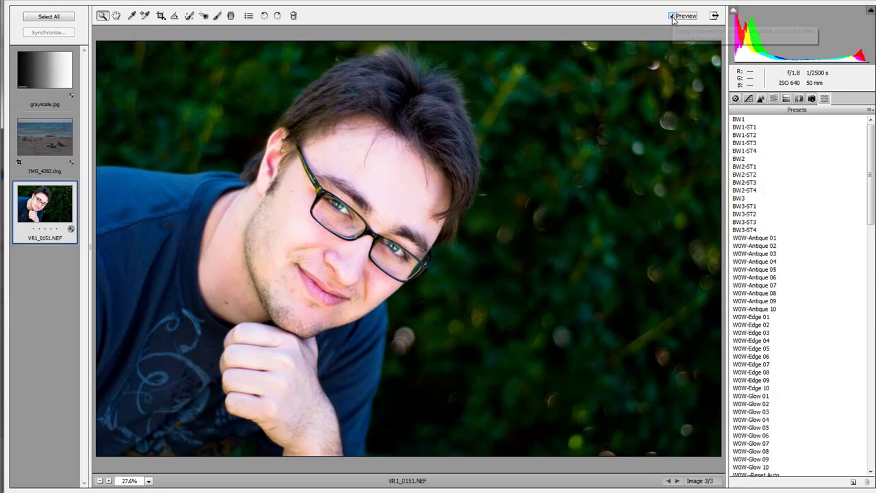
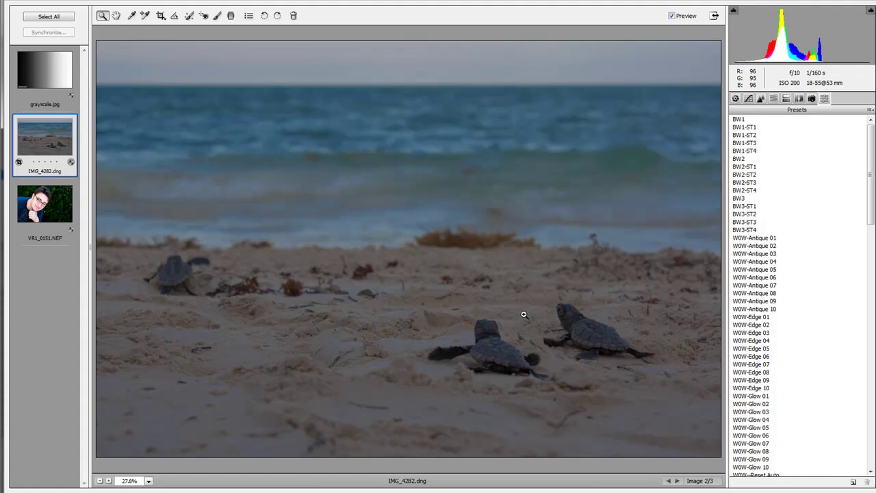
Step: On the turtle photo's point tone curve, move the white point to input 176, output 255, and compare before and after
{"action": "left_click", "coordinate": [748, 99]}
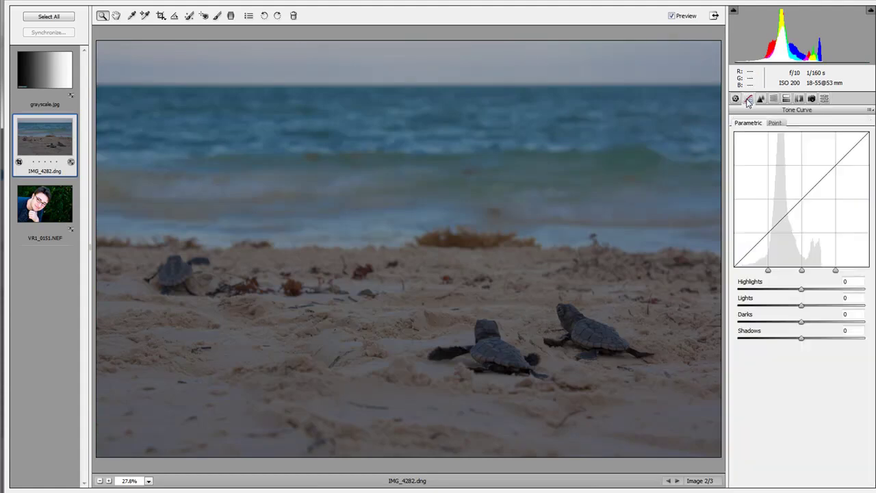
{"action": "left_click", "coordinate": [776, 124]}
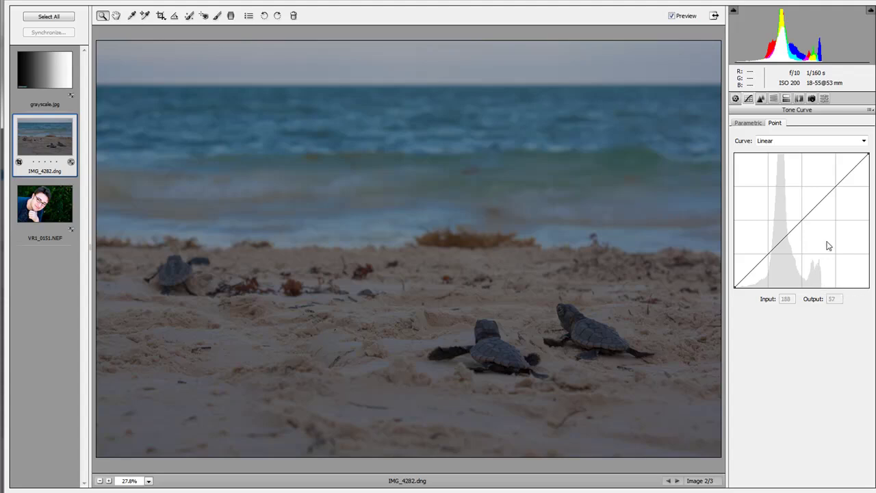
{"action": "left_click", "coordinate": [869, 154]}
{"action": "left_click_drag", "start_coordinate": [868, 153], "coordinate": [827, 151]}
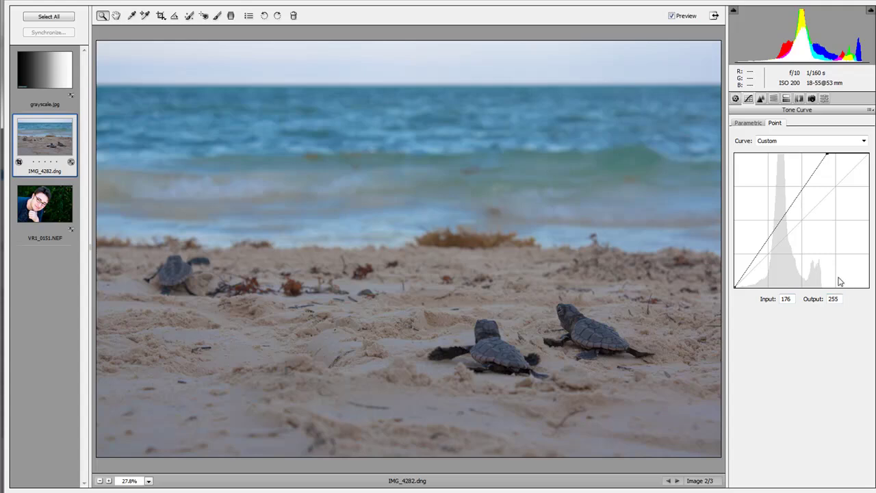
{"action": "left_click", "coordinate": [671, 19]}
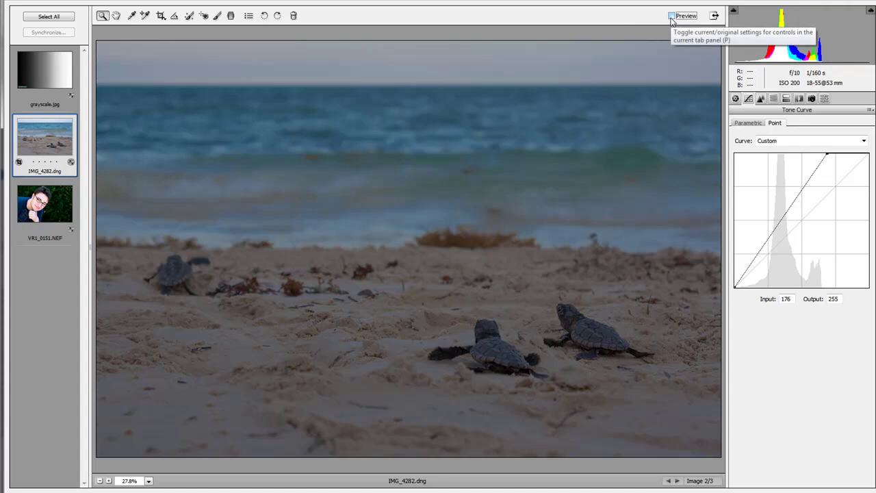
{"action": "left_click", "coordinate": [671, 18]}
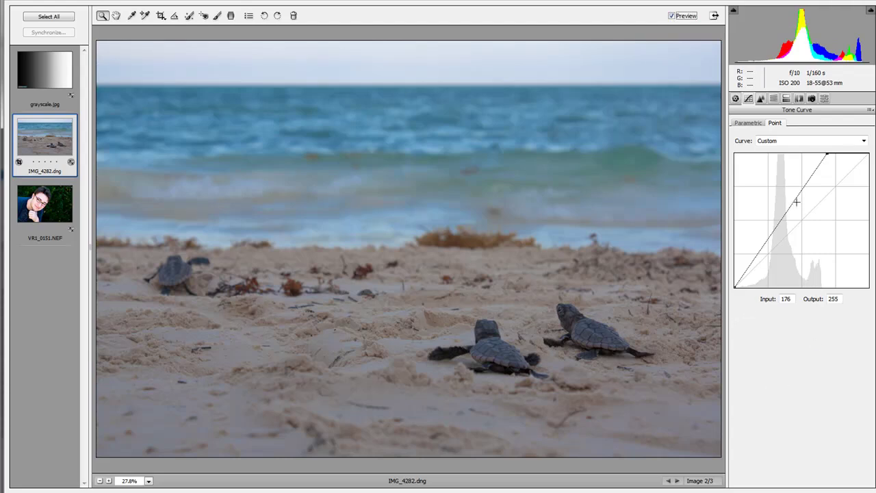
Step: Add a midtone curve point at input 127, output 202, and a shadow point at input 65, output 61
{"action": "left_click_drag", "start_coordinate": [804, 186], "coordinate": [801, 181]}
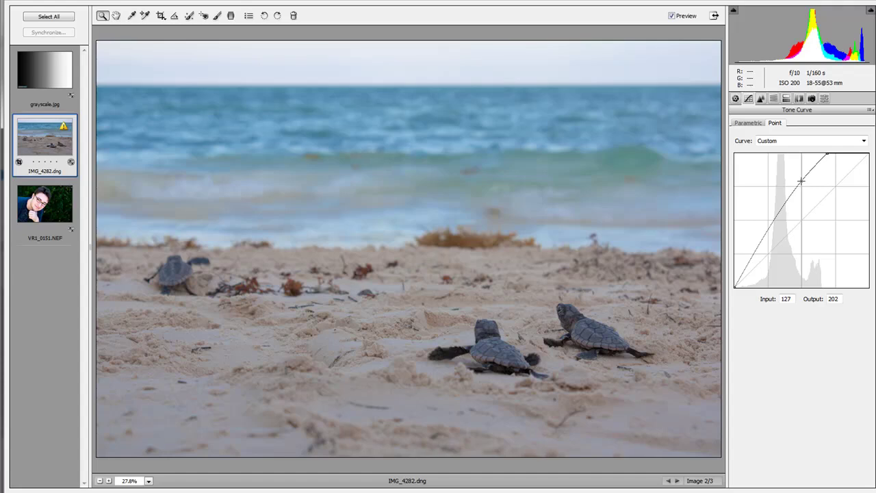
{"action": "left_click", "coordinate": [757, 245]}
{"action": "left_click_drag", "start_coordinate": [758, 245], "coordinate": [768, 255]}
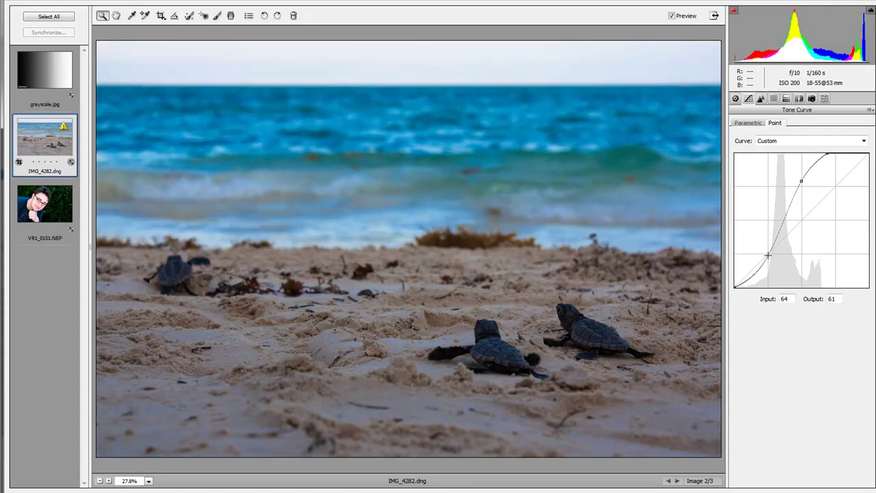
{"action": "left_click_drag", "start_coordinate": [768, 256], "coordinate": [768, 256]}
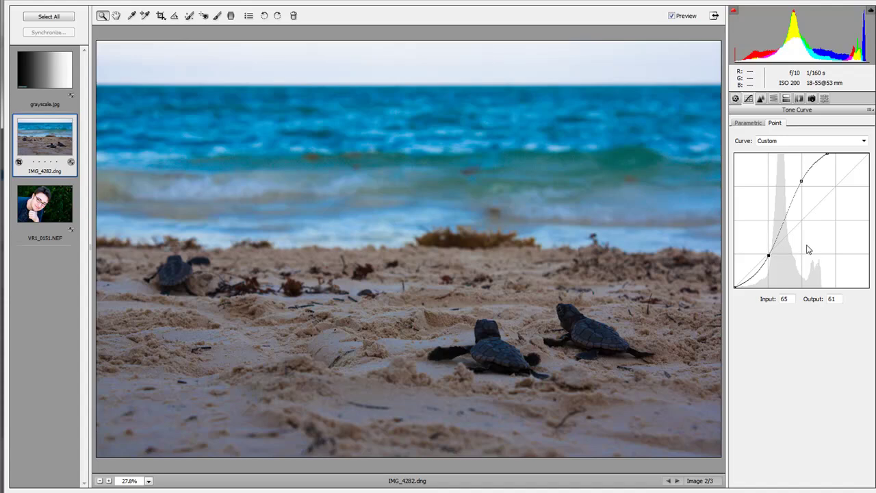
Step: Set the turtle photo's Exposure to +0.45 and recover the clipped sky highlights with Recovery at 30
{"action": "left_click", "coordinate": [736, 99]}
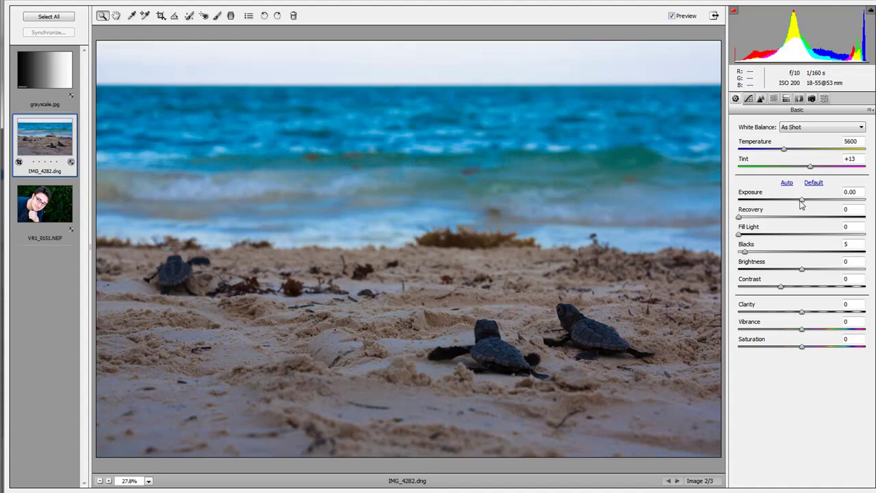
{"action": "left_click_drag", "start_coordinate": [804, 203], "coordinate": [813, 203]}
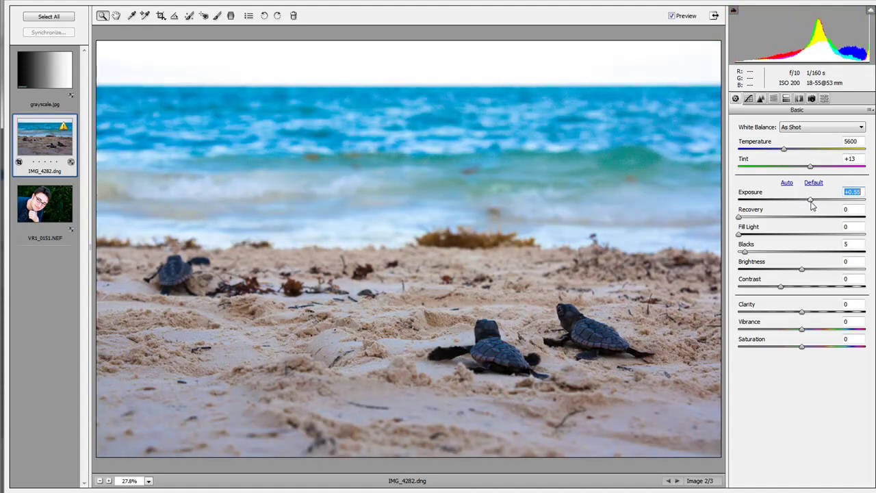
{"action": "left_click_drag", "start_coordinate": [813, 205], "coordinate": [809, 206]}
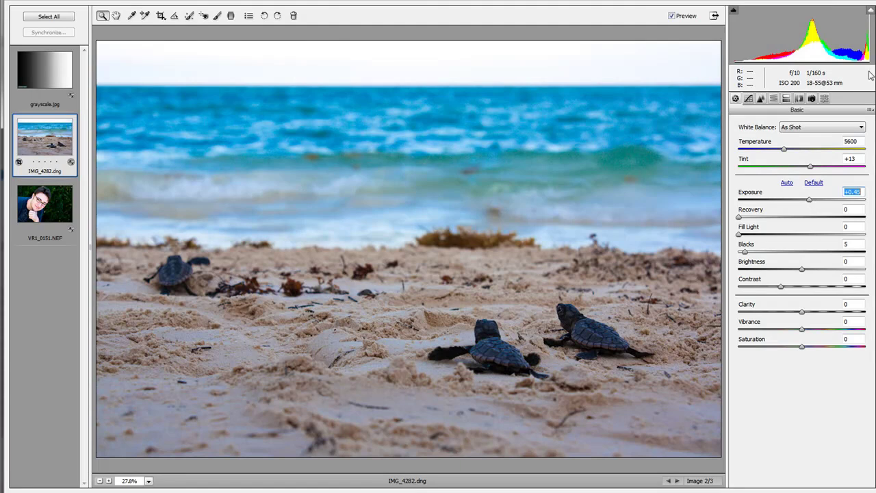
{"action": "mouse_move", "coordinate": [871, 10]}
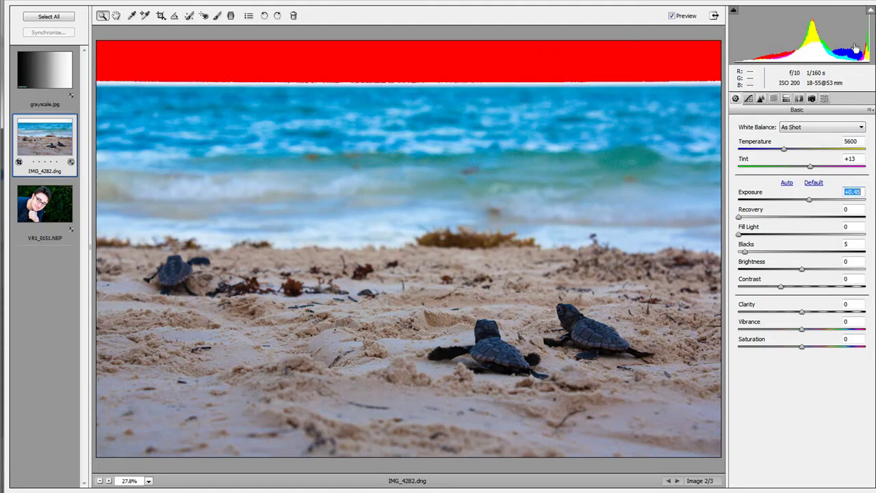
{"action": "left_click_drag", "start_coordinate": [740, 218], "coordinate": [778, 222]}
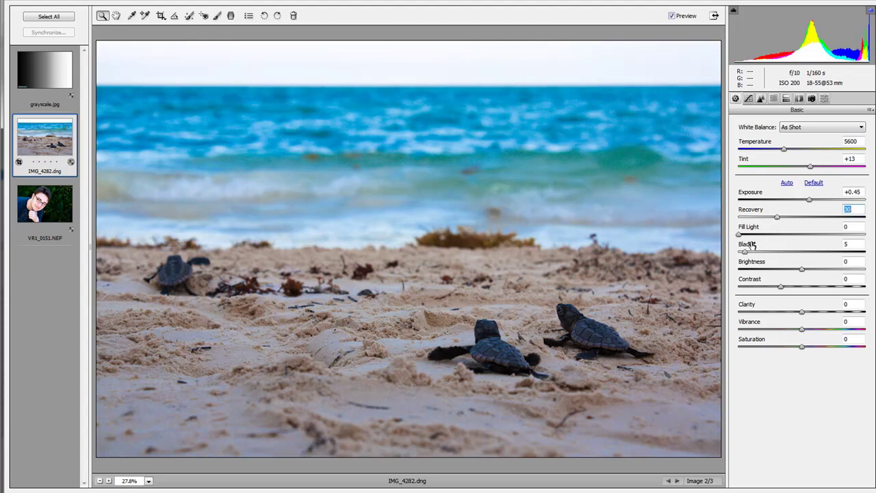
Step: Set the turtle photo's Fill Light to 22, Blacks to 5 and Contrast to +35
{"action": "left_click_drag", "start_coordinate": [741, 235], "coordinate": [764, 240]}
{"action": "left_click", "coordinate": [769, 237]}
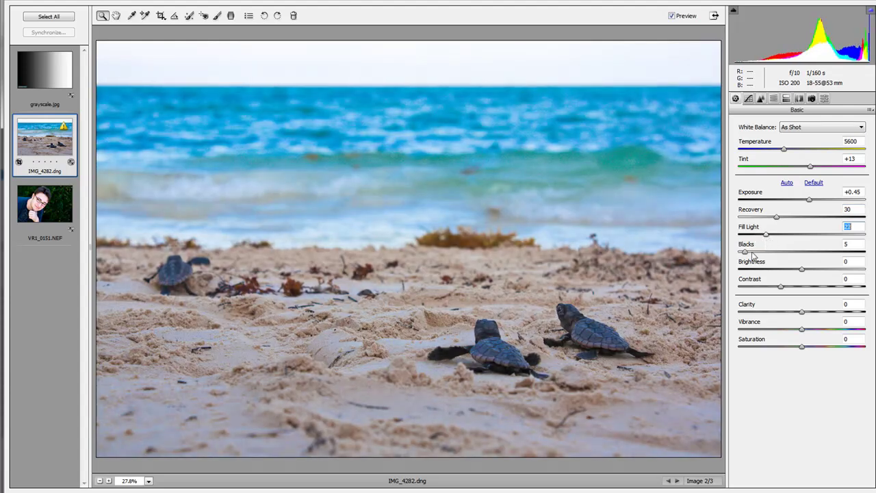
{"action": "left_click", "coordinate": [752, 254]}
{"action": "left_click_drag", "start_coordinate": [755, 256], "coordinate": [746, 255]}
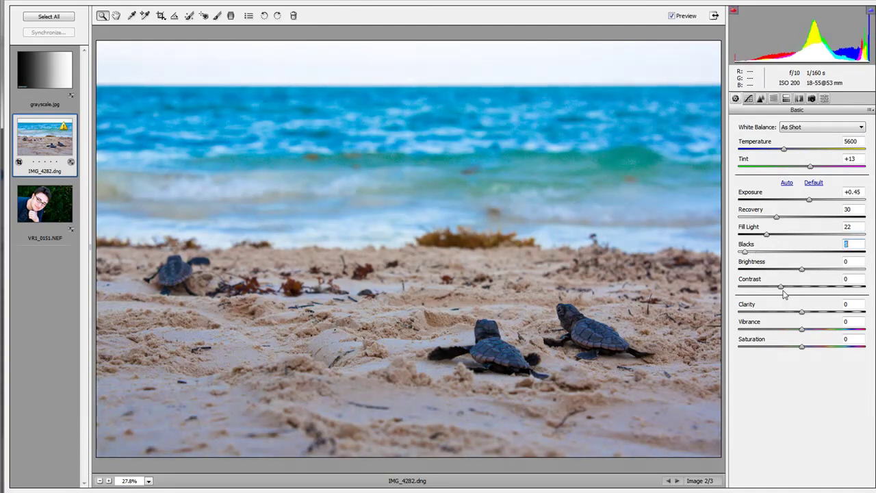
{"action": "left_click_drag", "start_coordinate": [783, 290], "coordinate": [813, 292]}
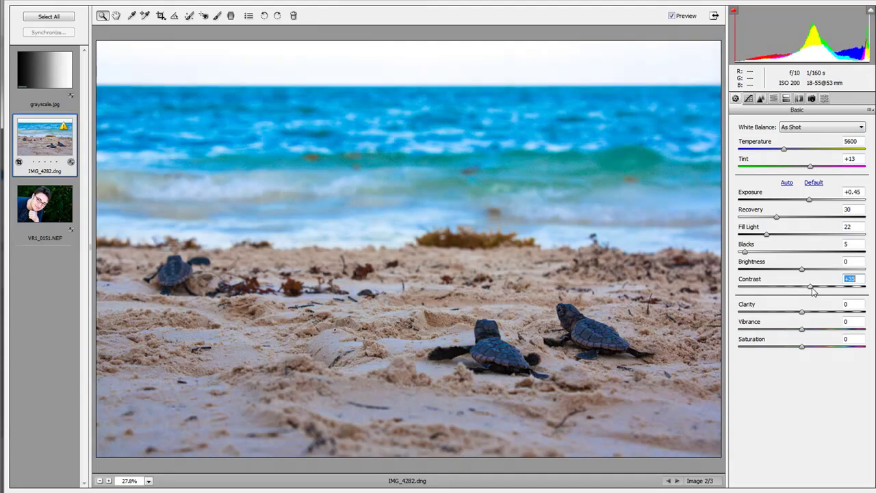
Step: Toggle the preview to compare the turtle photo before and after the basic exposure and contrast adjustments
{"action": "left_click", "coordinate": [674, 17]}
{"action": "left_click", "coordinate": [675, 18]}
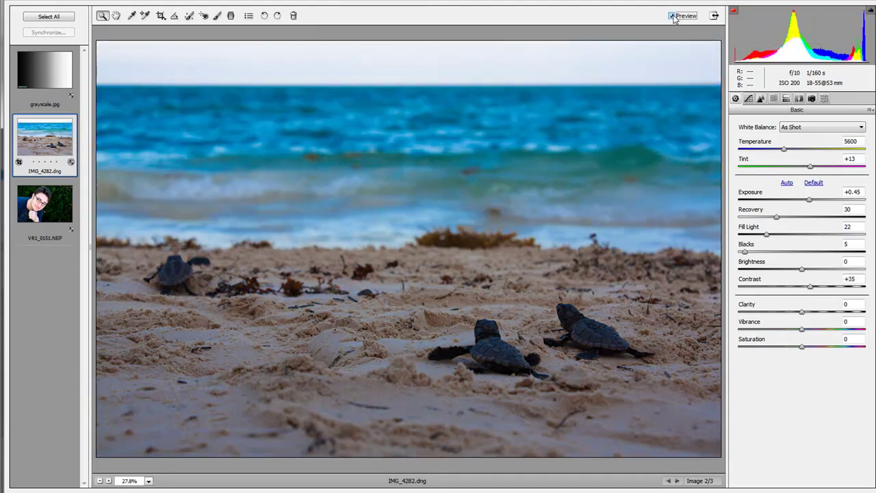
{"action": "left_click", "coordinate": [674, 17]}
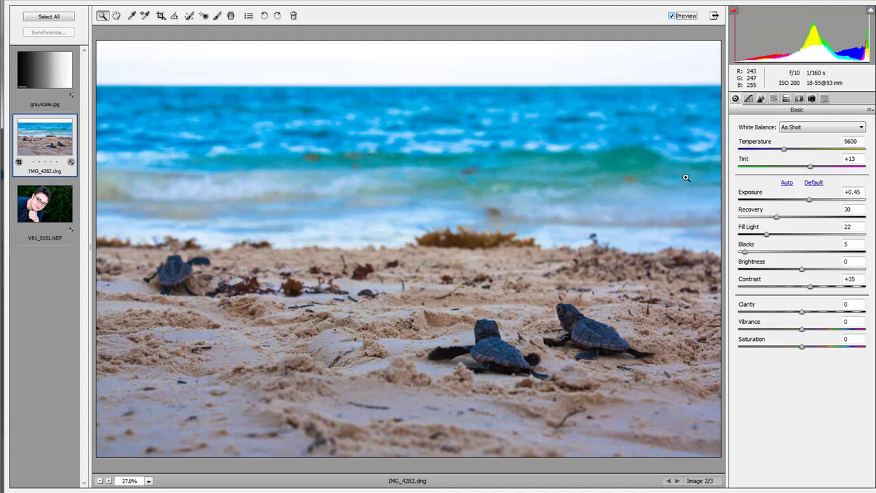
Step: Set the turtle photo's Vibrance to +14 and White Balance to Cloudy, and compare it with the preview off and on
{"action": "left_click_drag", "start_coordinate": [802, 330], "coordinate": [813, 336]}
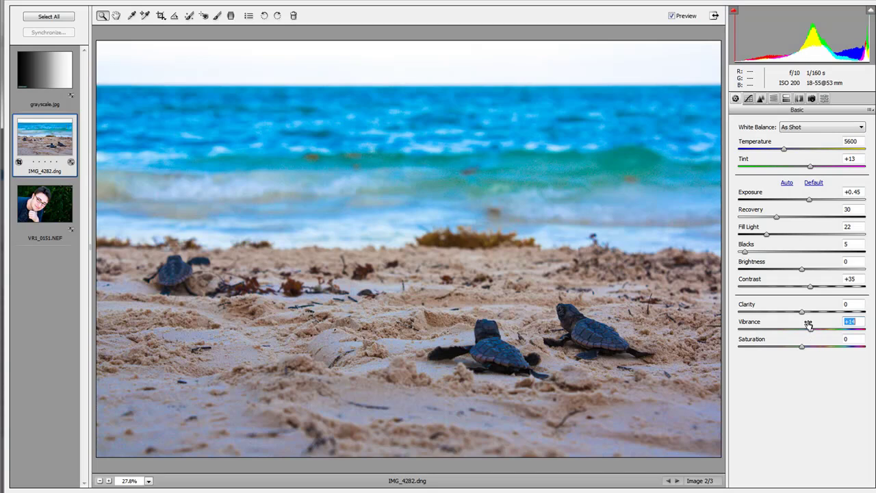
{"action": "left_click", "coordinate": [796, 130]}
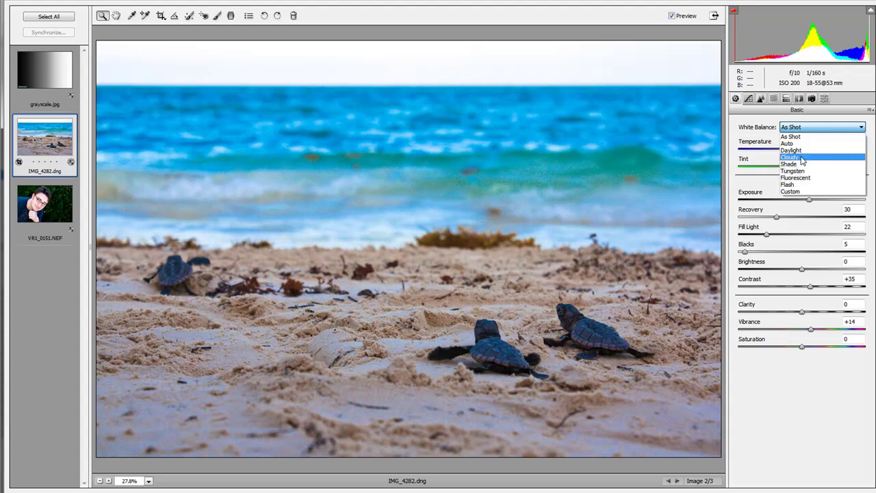
{"action": "left_click", "coordinate": [798, 157]}
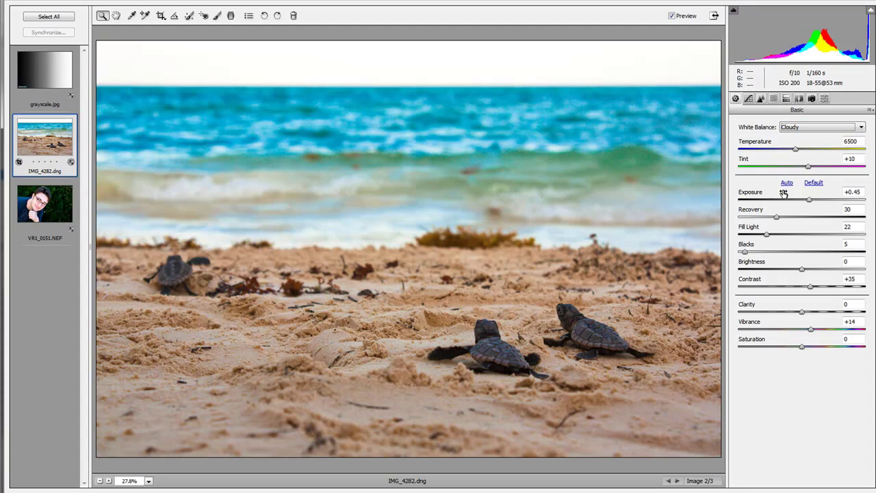
{"action": "left_click", "coordinate": [672, 16]}
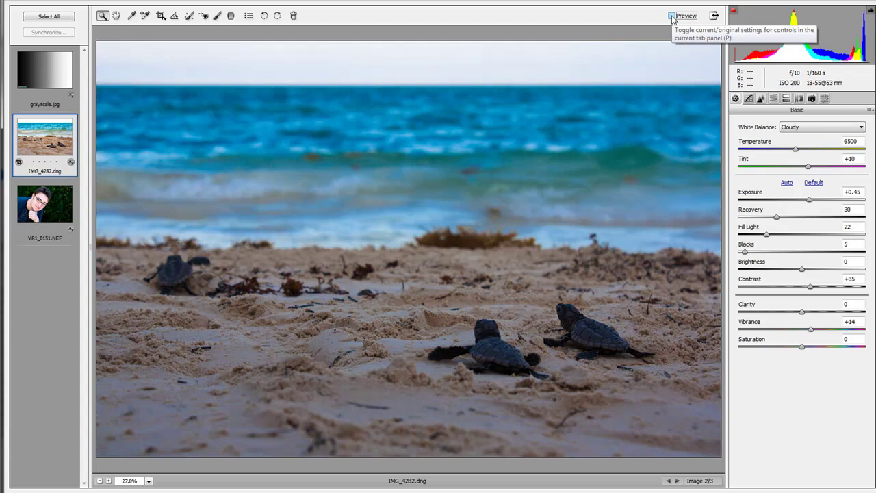
{"action": "left_click", "coordinate": [671, 15]}
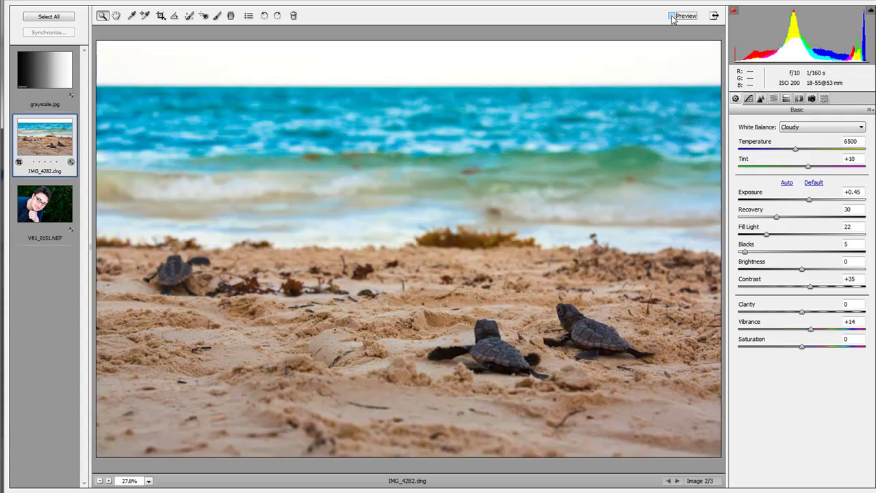
Step: Compare the turtle photo with and without the basic adjustments, and with and without all adjustments combined
{"action": "left_click", "coordinate": [671, 16]}
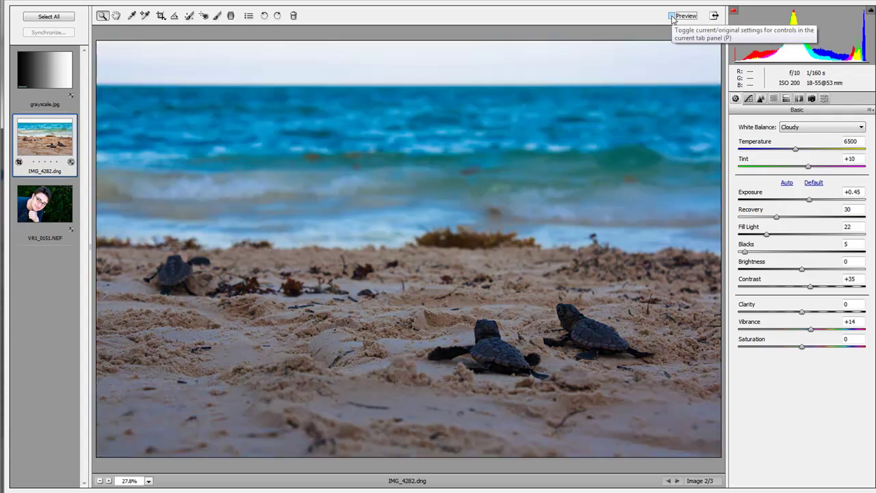
{"action": "left_click", "coordinate": [672, 16]}
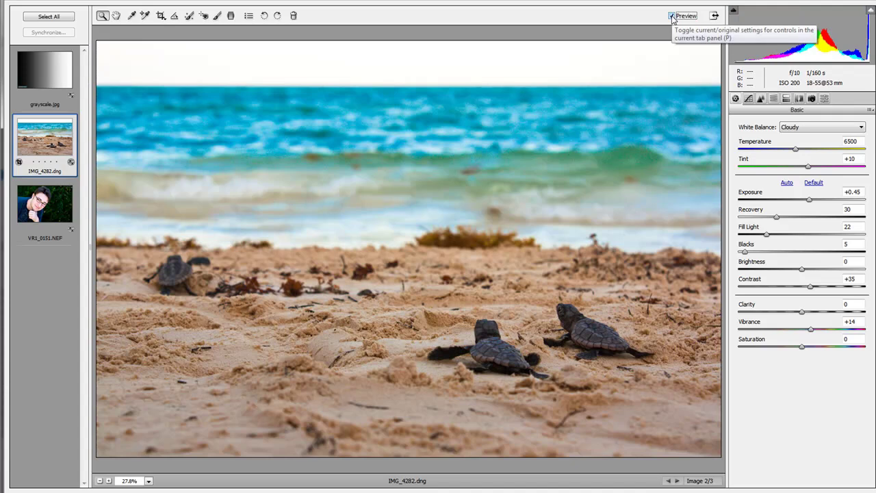
{"action": "left_click", "coordinate": [826, 100]}
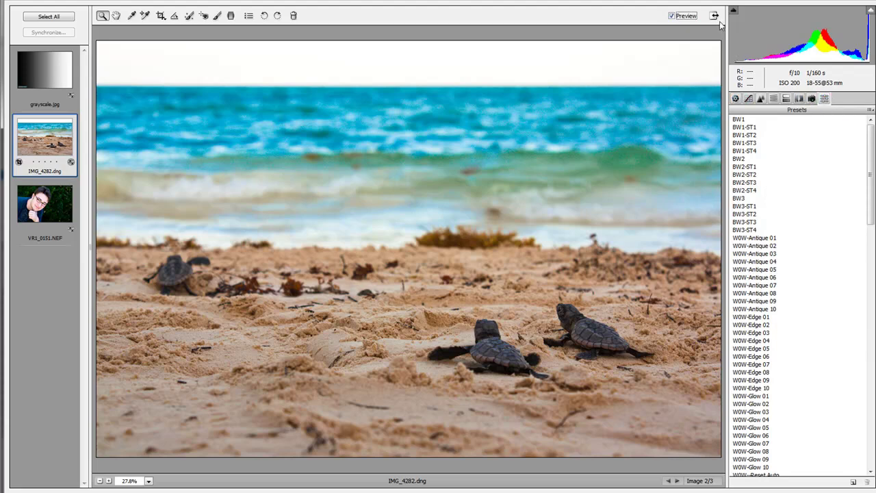
{"action": "left_click", "coordinate": [672, 16]}
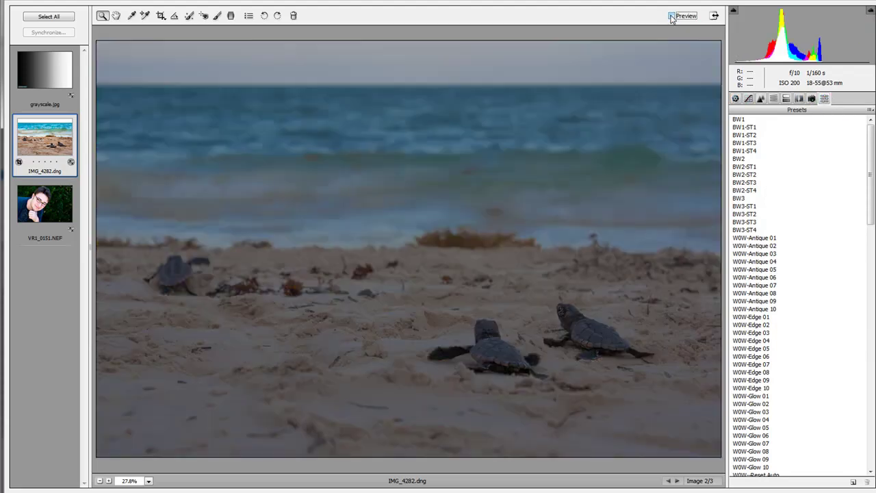
{"action": "left_click", "coordinate": [671, 16]}
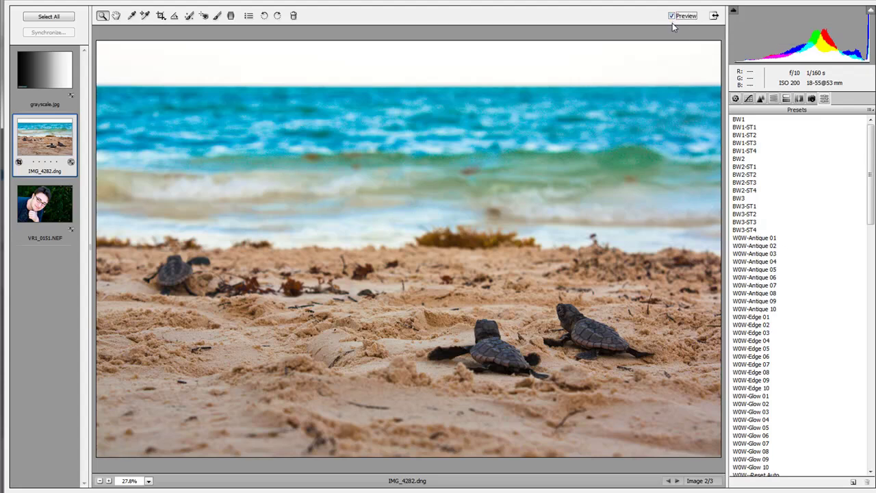
Step: Add a point tone curve point sampled from the bright surf near the shoreline and lower it to input 160, output 231
{"action": "left_click", "coordinate": [748, 99]}
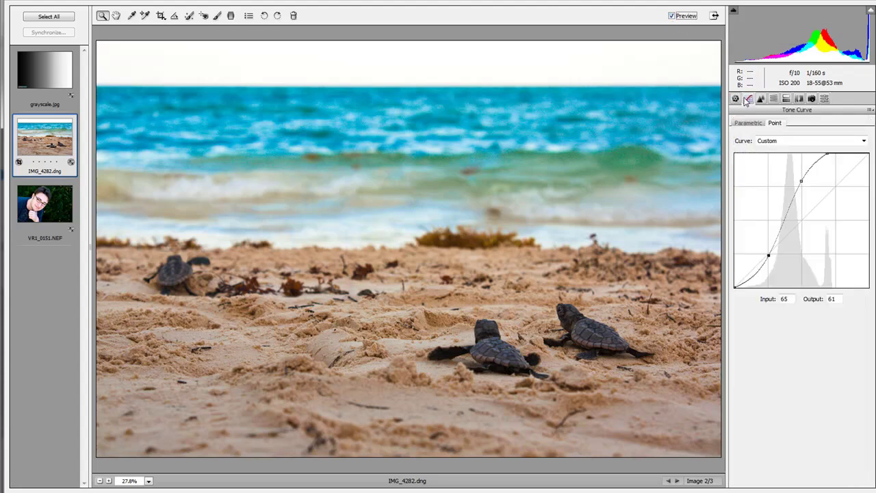
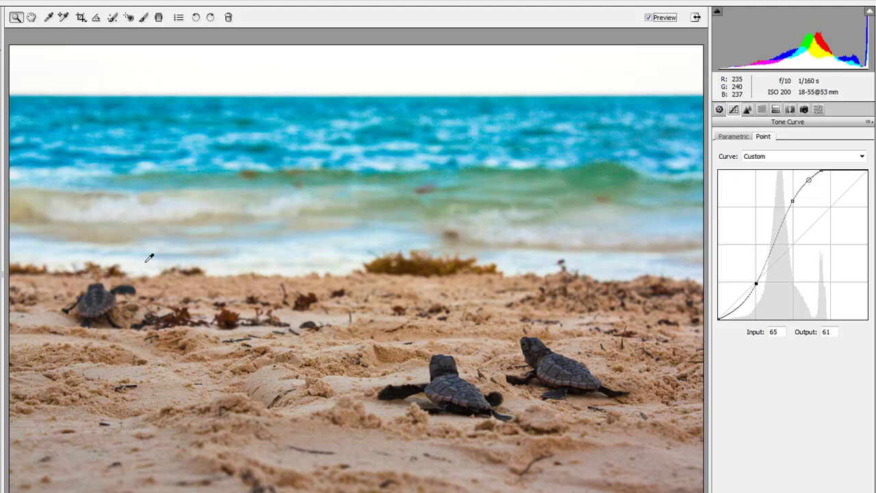
{"action": "left_click", "coordinate": [150, 258], "text": "ctrl"}
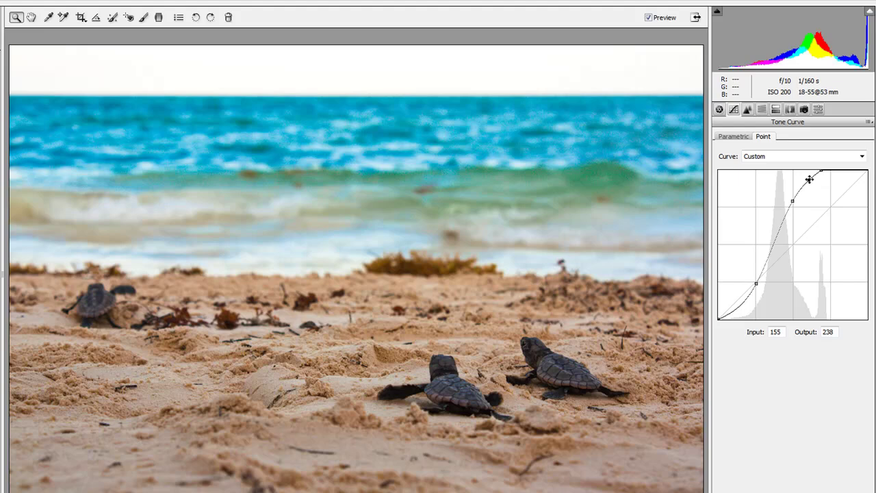
{"action": "mouse_move", "coordinate": [809, 179]}
{"action": "left_mouse_down"}
{"action": "mouse_move", "coordinate": [819, 190]}
{"action": "mouse_move", "coordinate": [807, 174]}
{"action": "mouse_move", "coordinate": [810, 181]}
{"action": "left_mouse_up"}
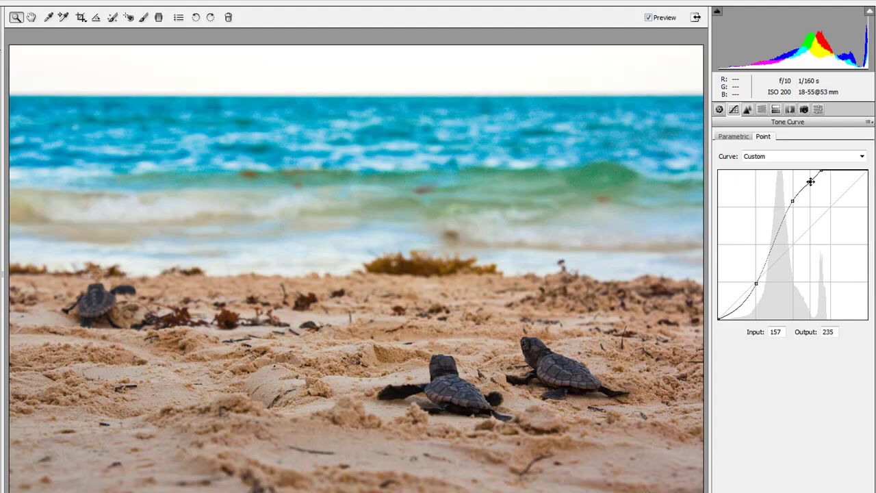
{"action": "left_click_drag", "start_coordinate": [812, 182], "coordinate": [813, 184]}
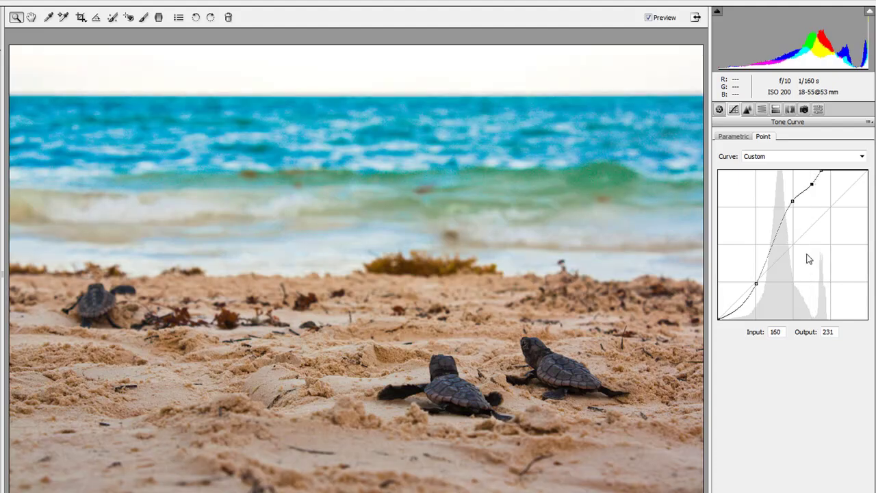